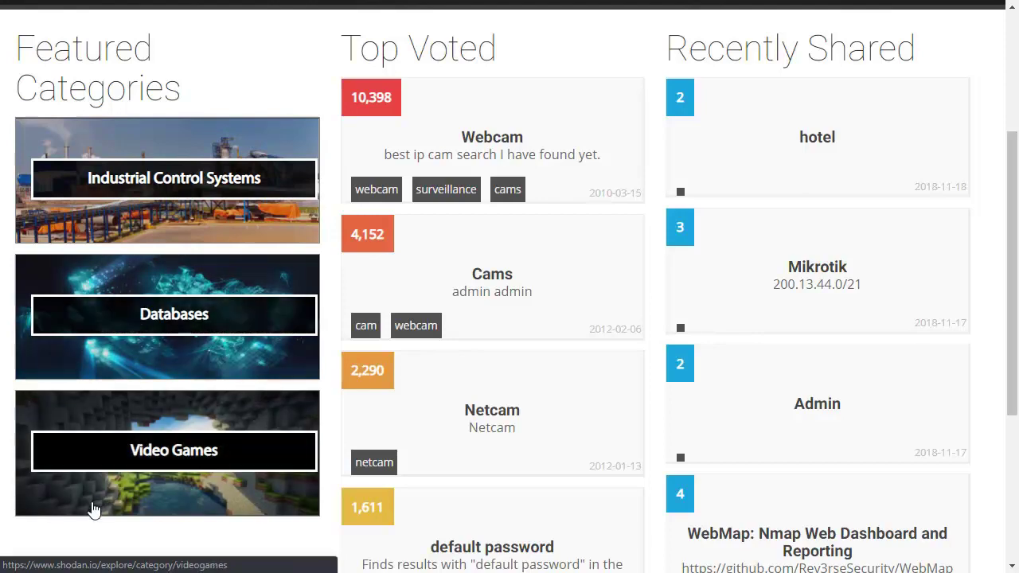
# Step: Open the Industrial Control Systems category and scroll through its Protocols list, then back to the top
pyautogui.click(207, 166)
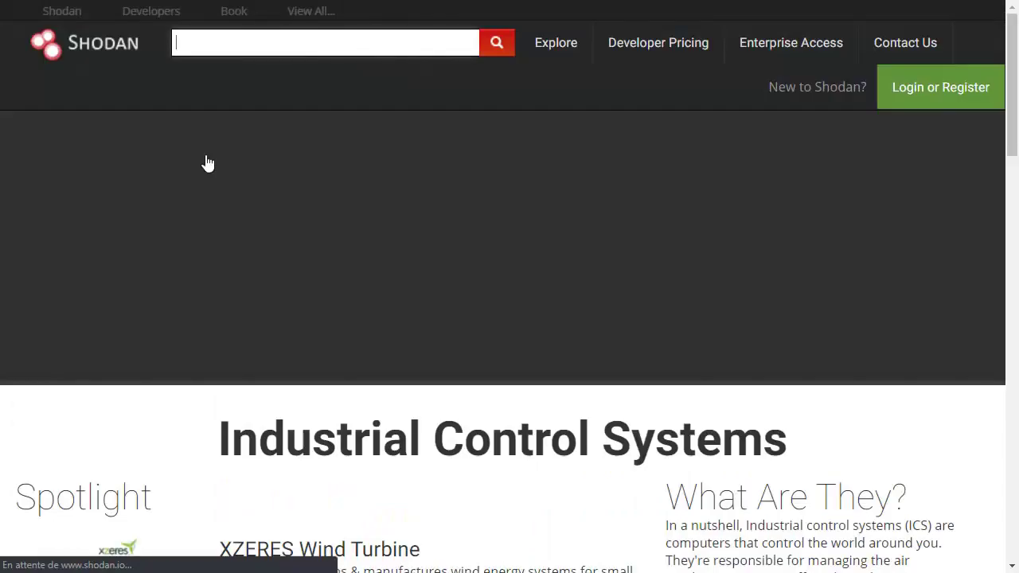
pyautogui.scroll(-3, 722, 304)
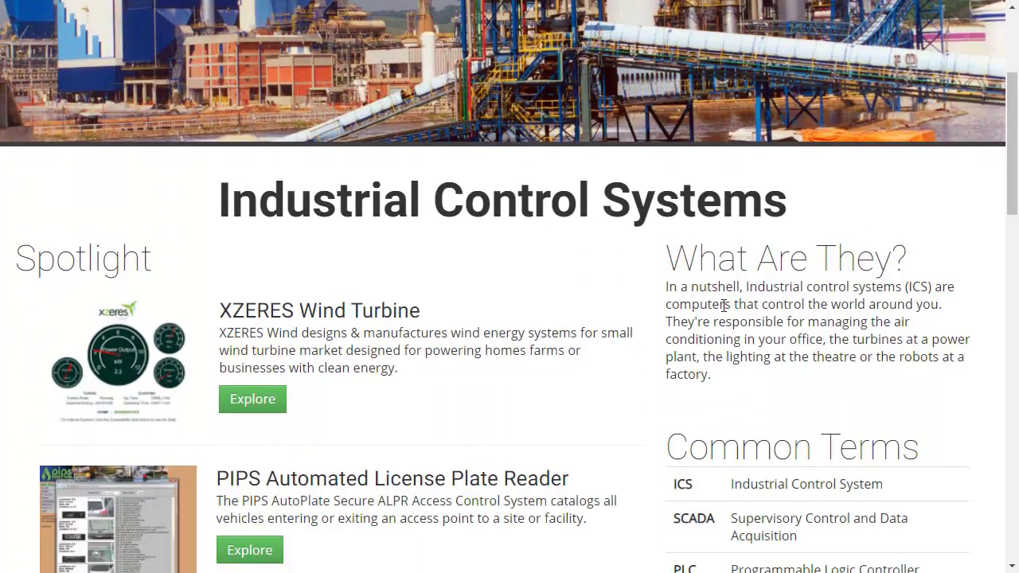
pyautogui.scroll(-7, 722, 305)
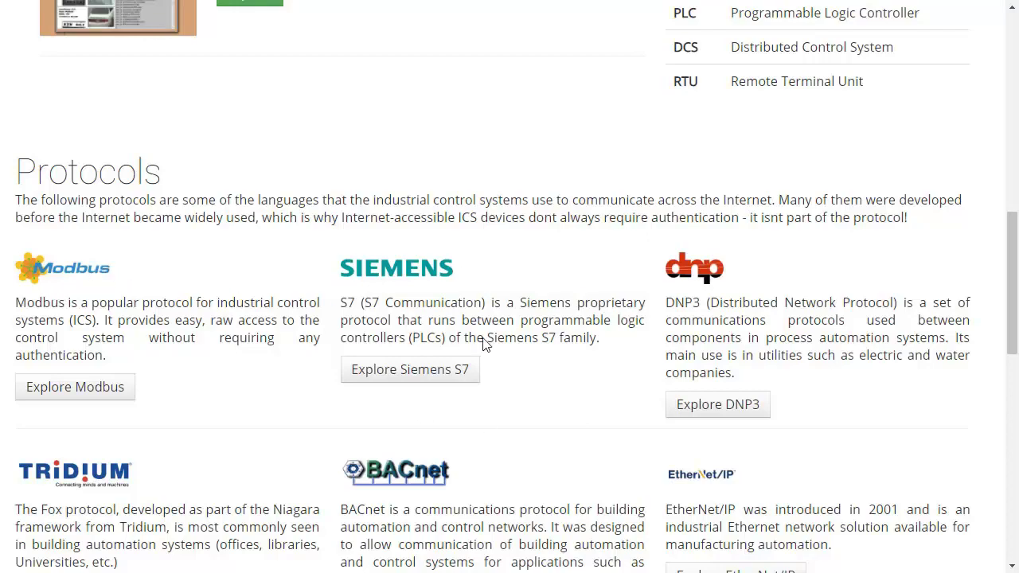
pyautogui.scroll(-1, 398, 465)
pyautogui.scroll(-10, 398, 465)
pyautogui.scroll(1, 398, 464)
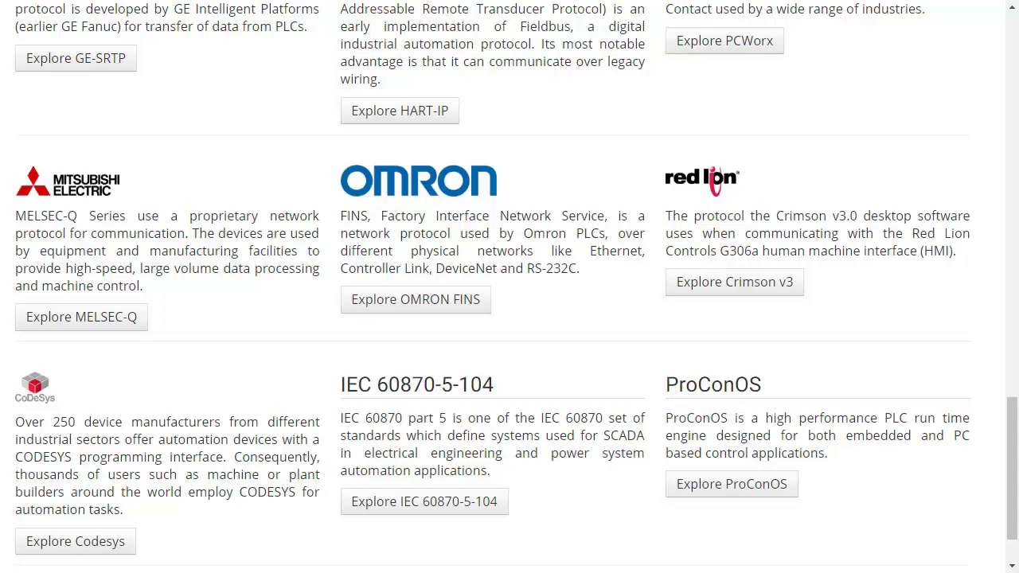
pyautogui.scroll(15, 330, 202)
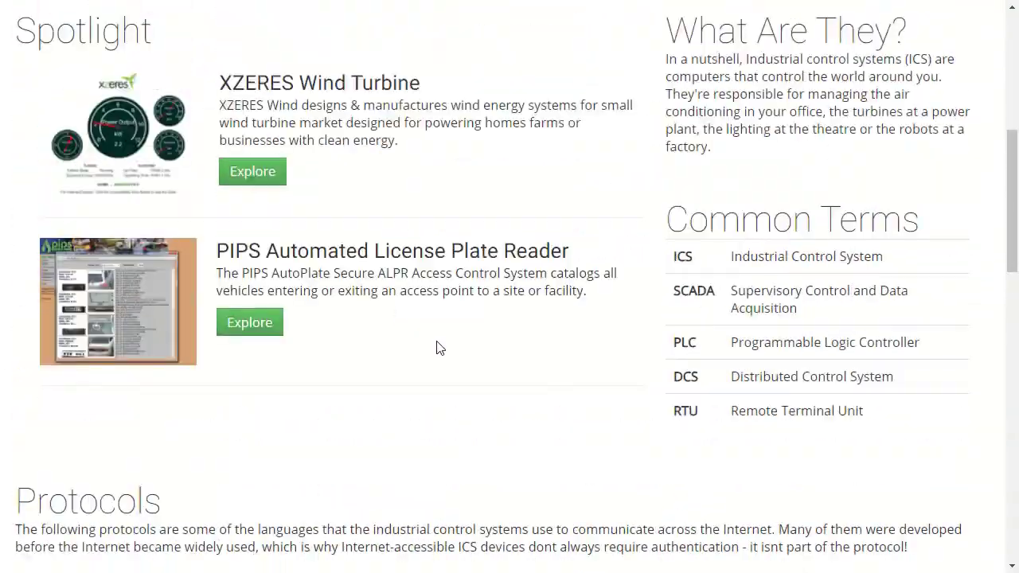
pyautogui.scroll(6, 436, 348)
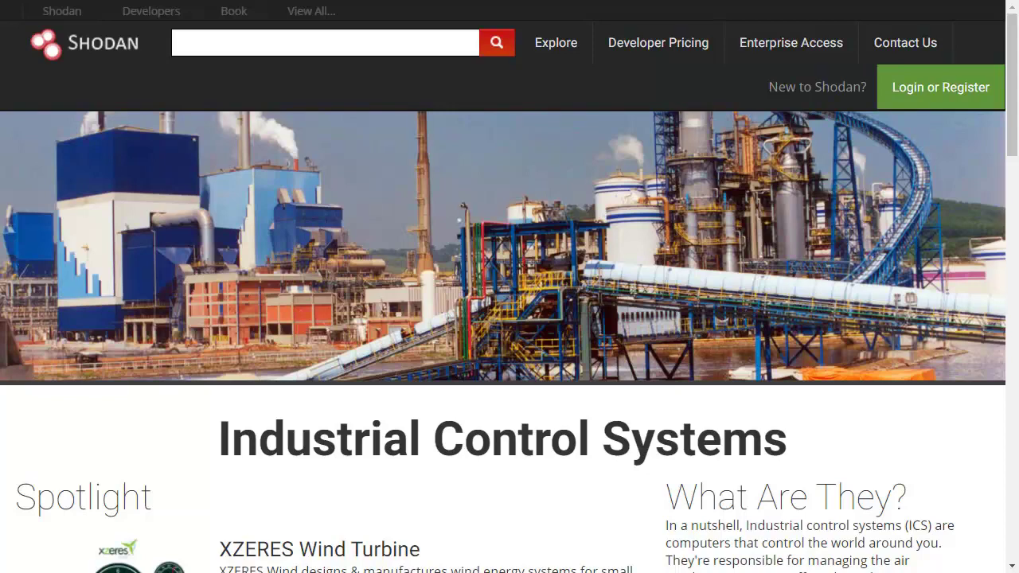
# Step: From the Shodan home page, log in with the account username and password
pyautogui.click(85, 50)
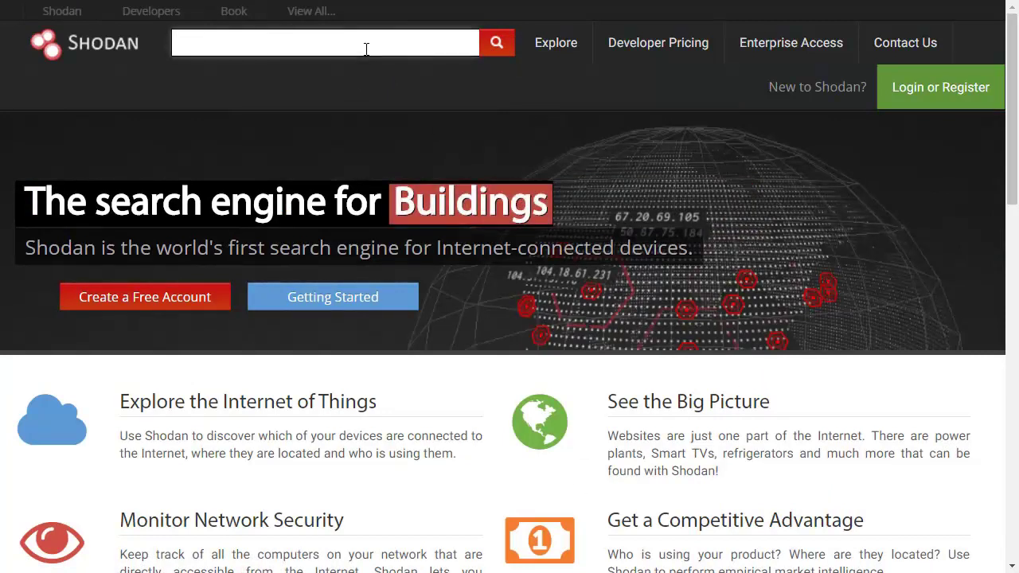
pyautogui.click(919, 98)
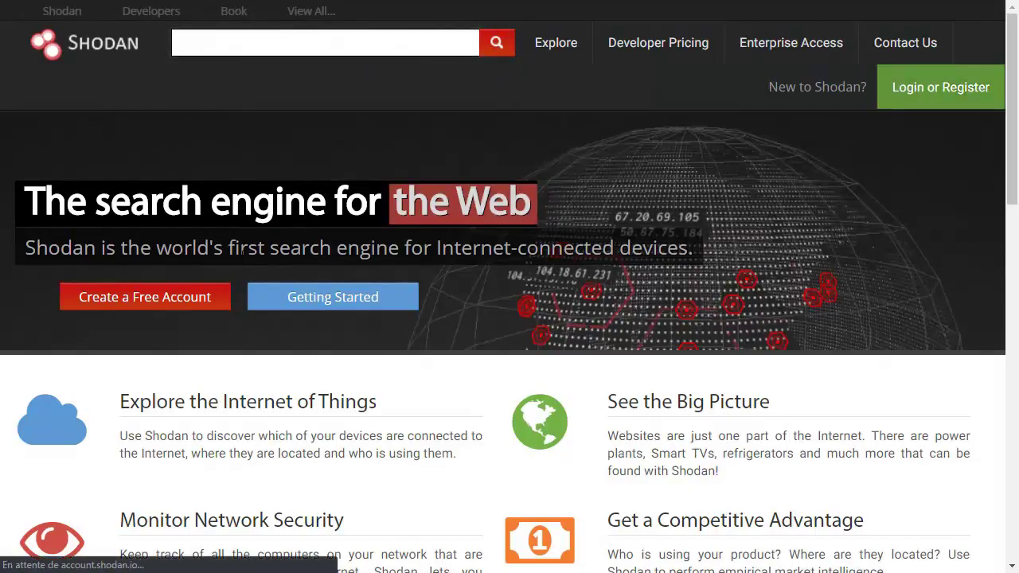
pyautogui.write('kond')
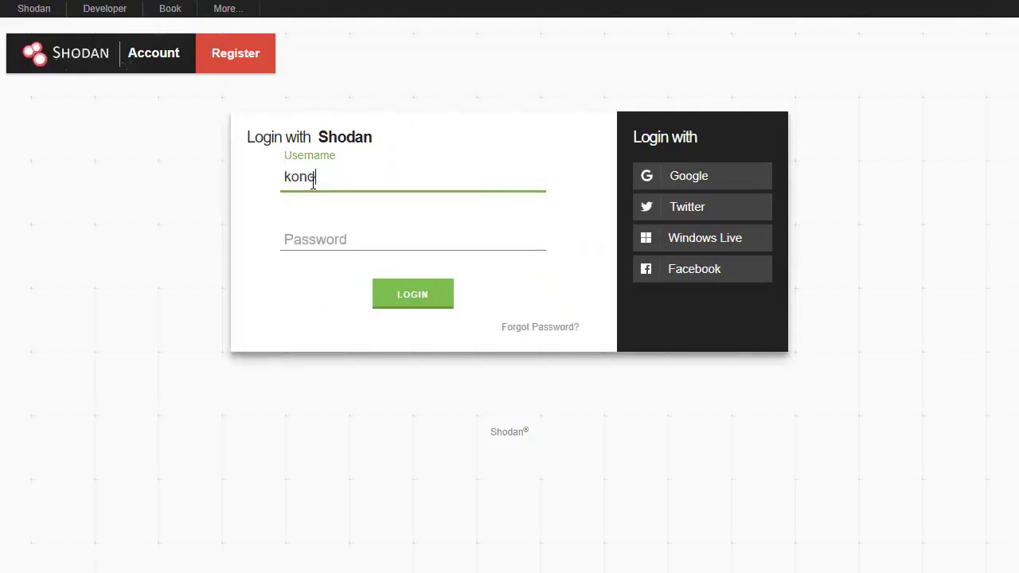
pyautogui.press('BackSpace')
pyautogui.write('ondah')
pyautogui.press('Tab')
pyautogui.write('abc')
pyautogui.press('BackSpace')
pyautogui.press('BackSpace')
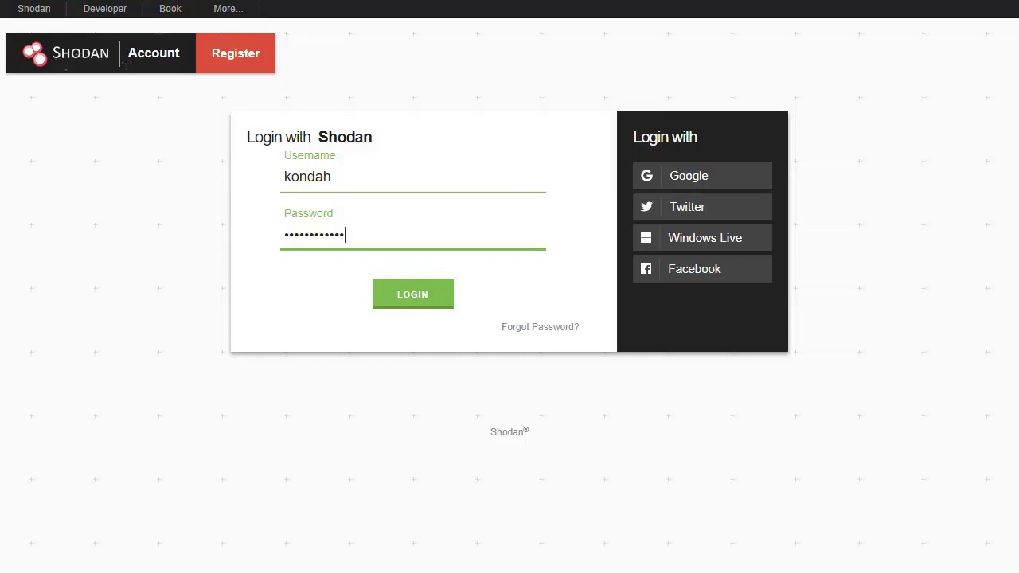
pyautogui.press('Return')
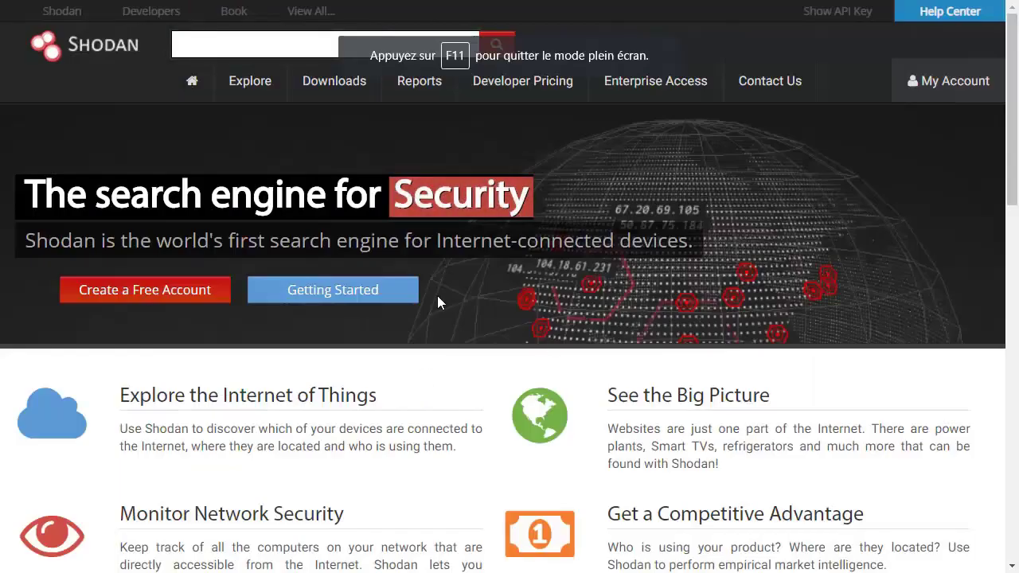
pyautogui.click(231, 51)
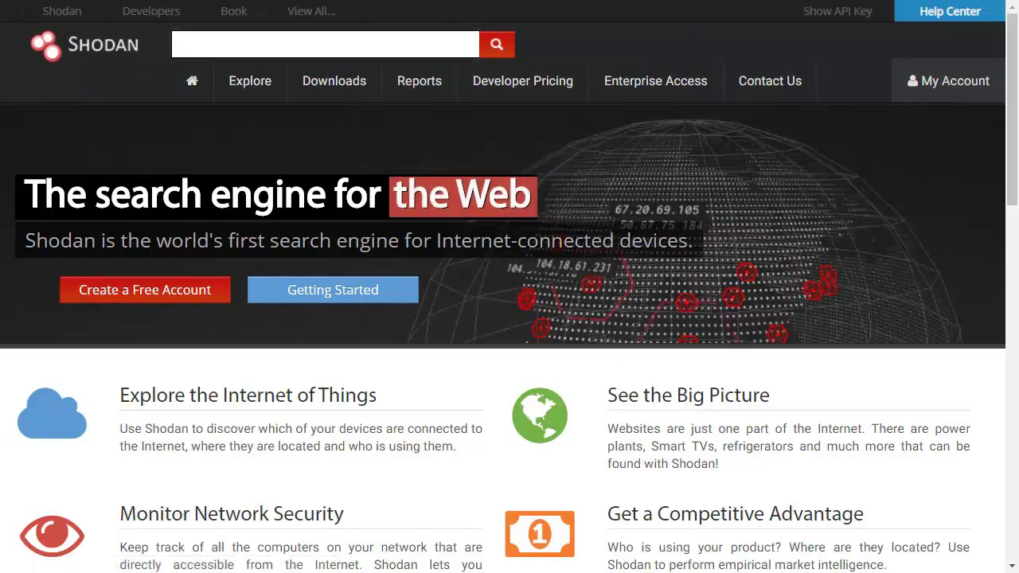
# Step: Search for scada, then replace the query with thermostat and run it
pyautogui.write('scada')
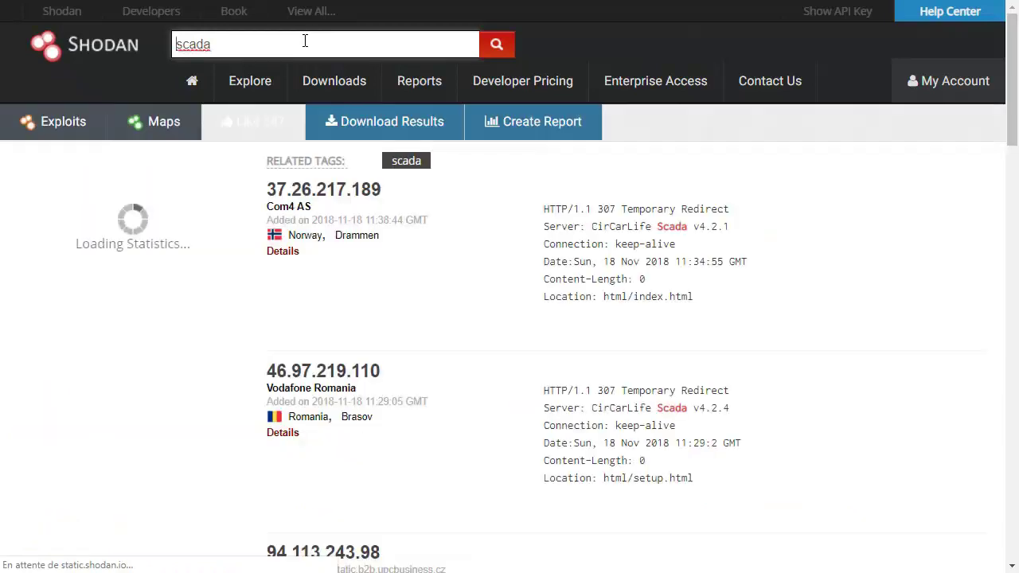
pyautogui.tripleClick(333, 41)
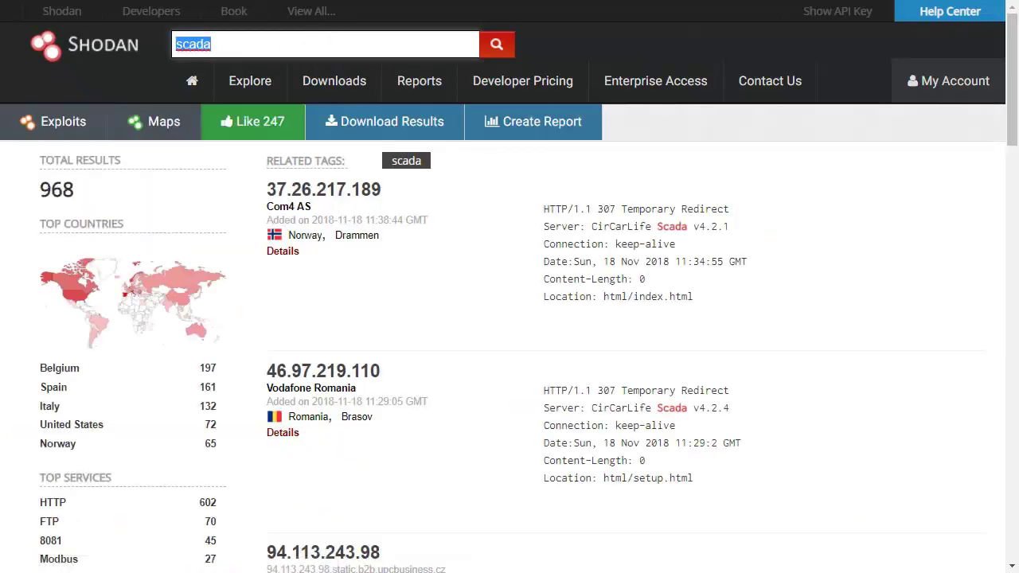
pyautogui.write('thermosta')
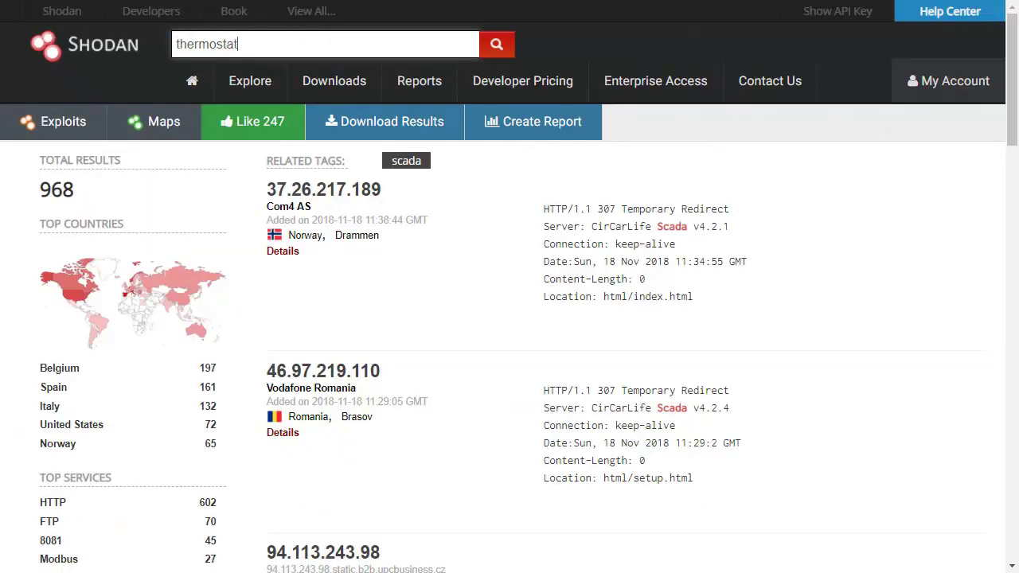
pyautogui.write('t')
pyautogui.press('Return')
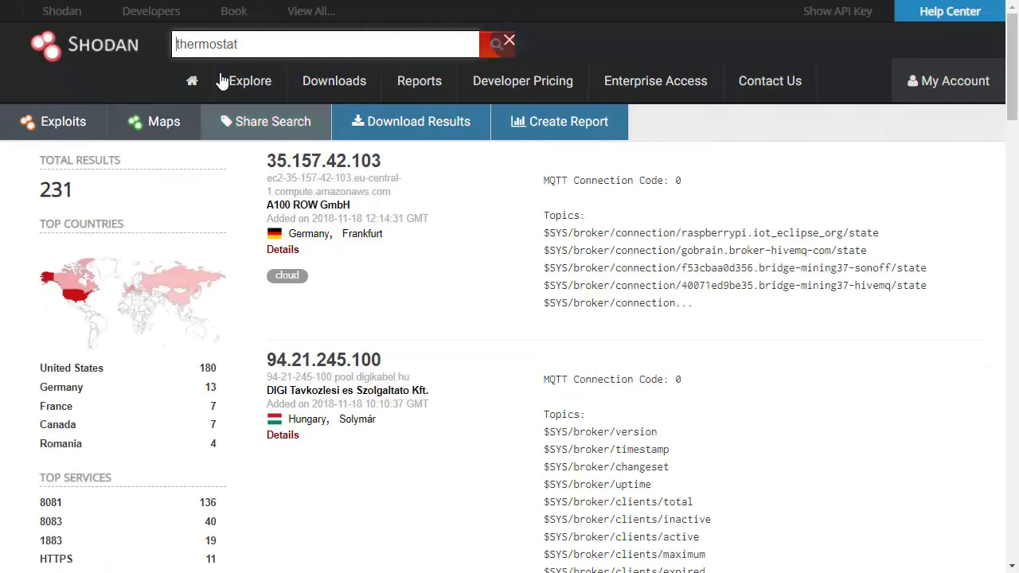
# Step: Replace the query with nginx and run the search
pyautogui.doubleClick(208, 45)
pyautogui.write('nginx')
pyautogui.press('Return')
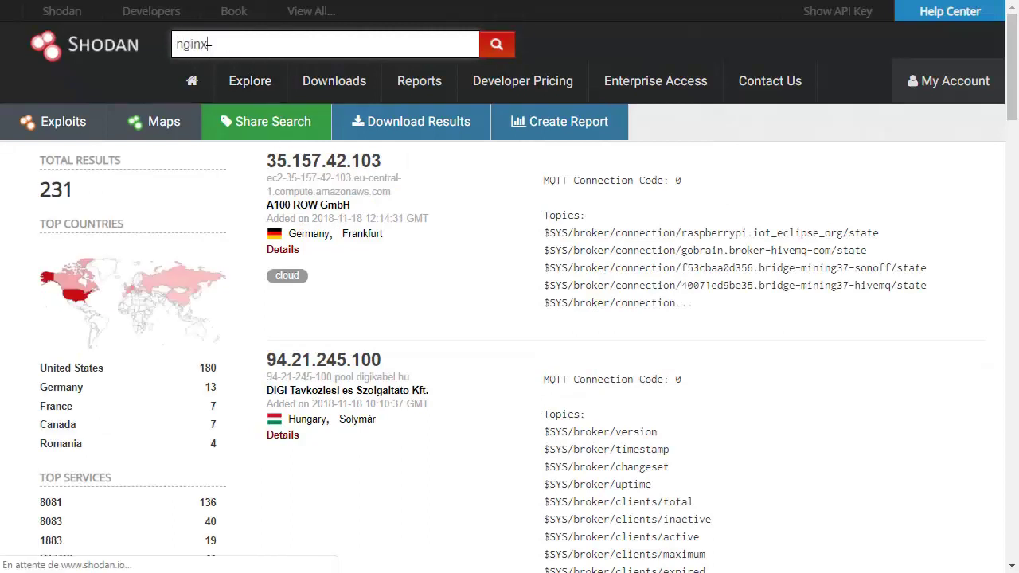
pyautogui.doubleClick(196, 45)
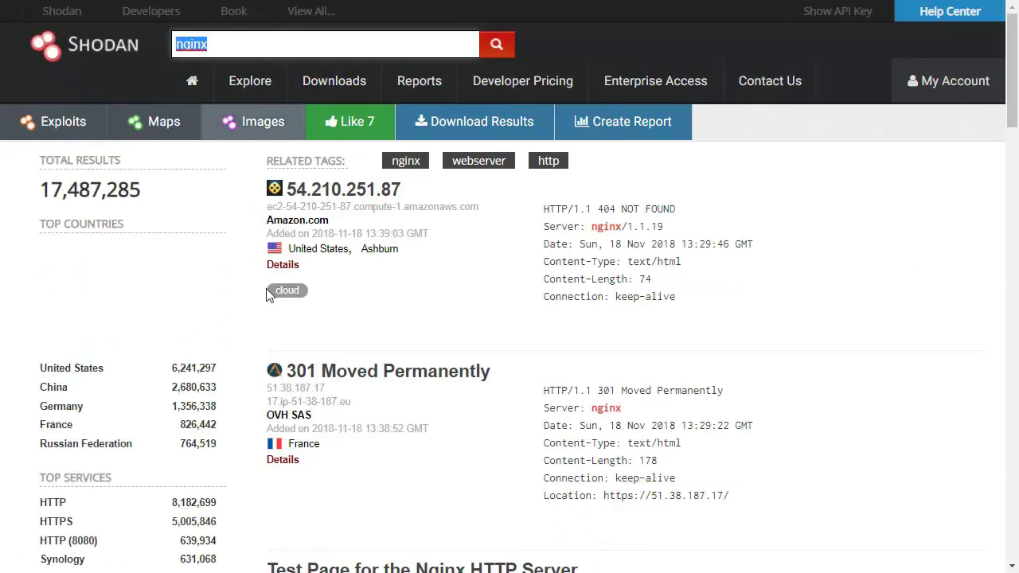
pyautogui.scroll(-5, 329, 353)
pyautogui.scroll(5, 329, 353)
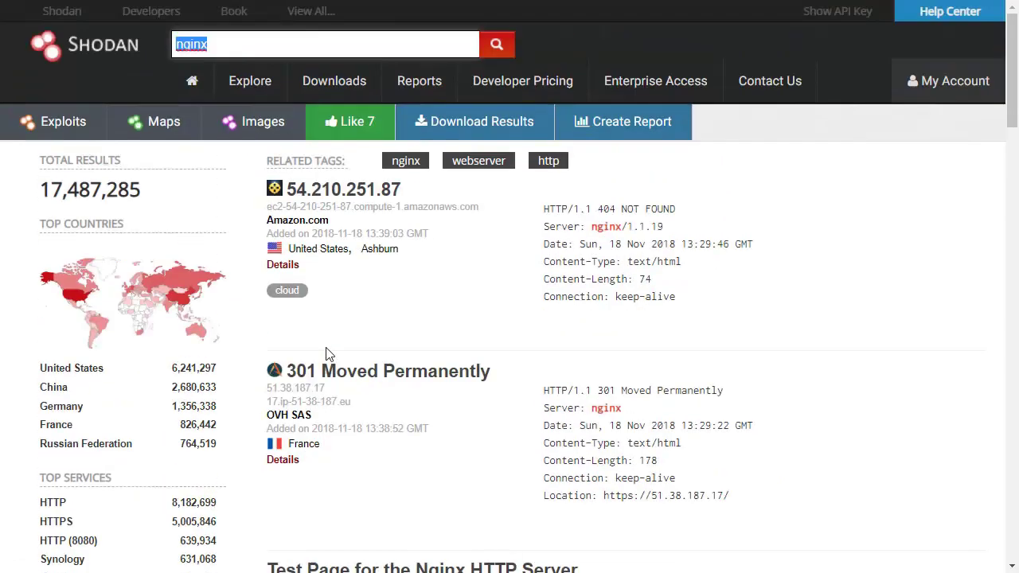
pyautogui.scroll(-5, 342, 477)
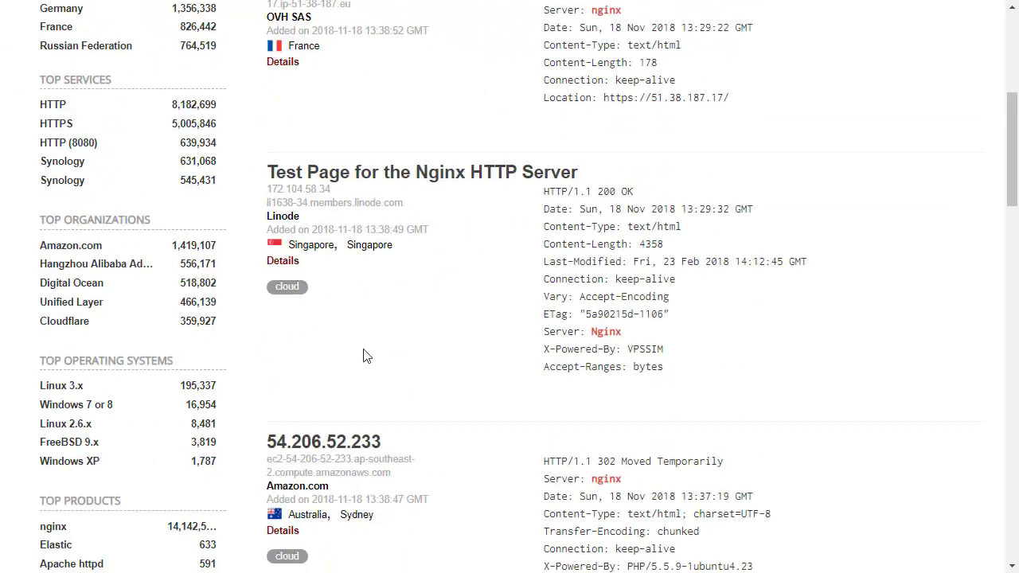
pyautogui.scroll(5, 398, 350)
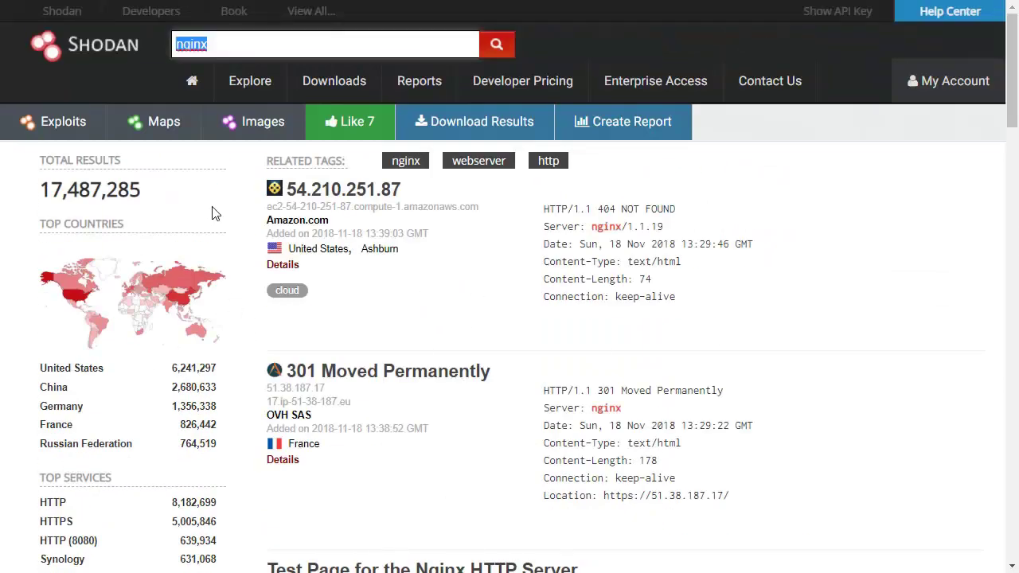
pyautogui.moveTo(154, 207); pyautogui.dragTo(37, 193)
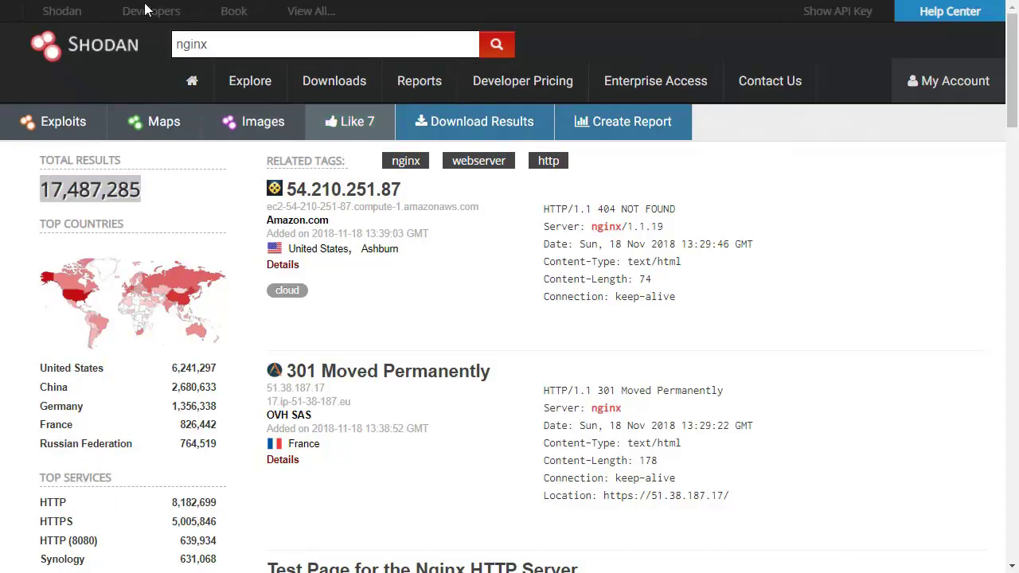
pyautogui.doubleClick(191, 45)
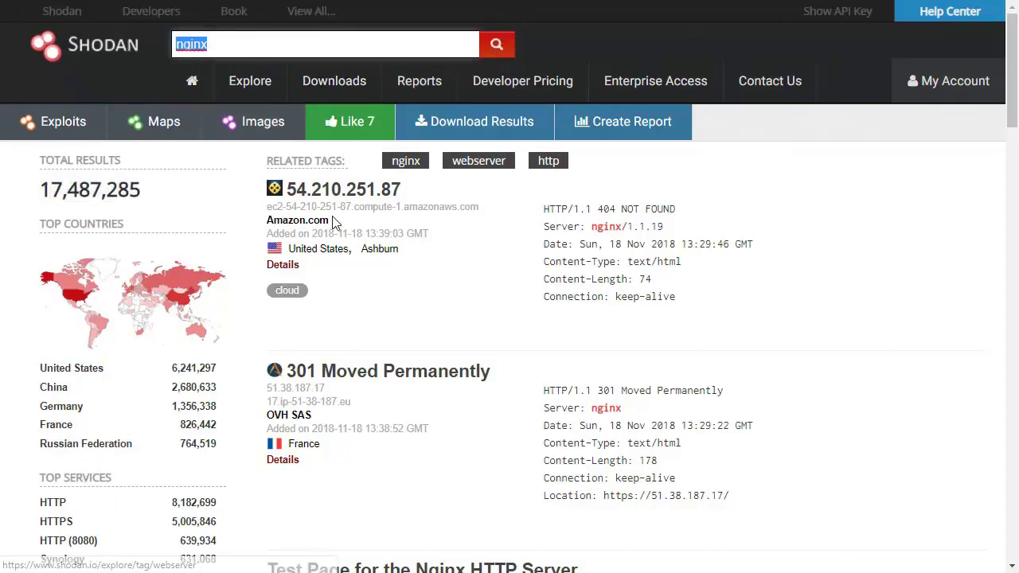
pyautogui.click(618, 270)
pyautogui.moveTo(567, 210); pyautogui.dragTo(690, 310)
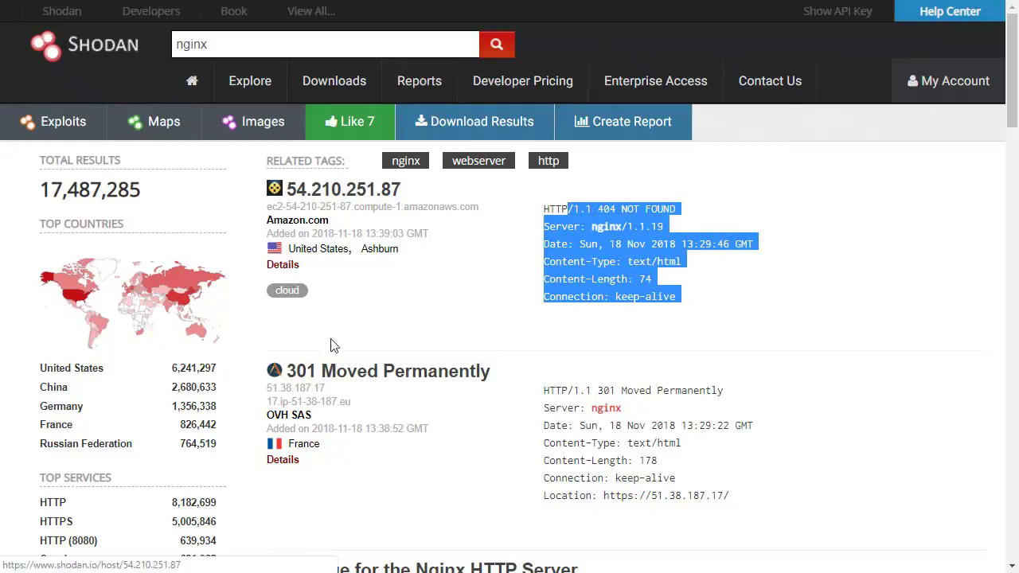
pyautogui.scroll(-3, 330, 341)
pyautogui.scroll(-1, 495, 405)
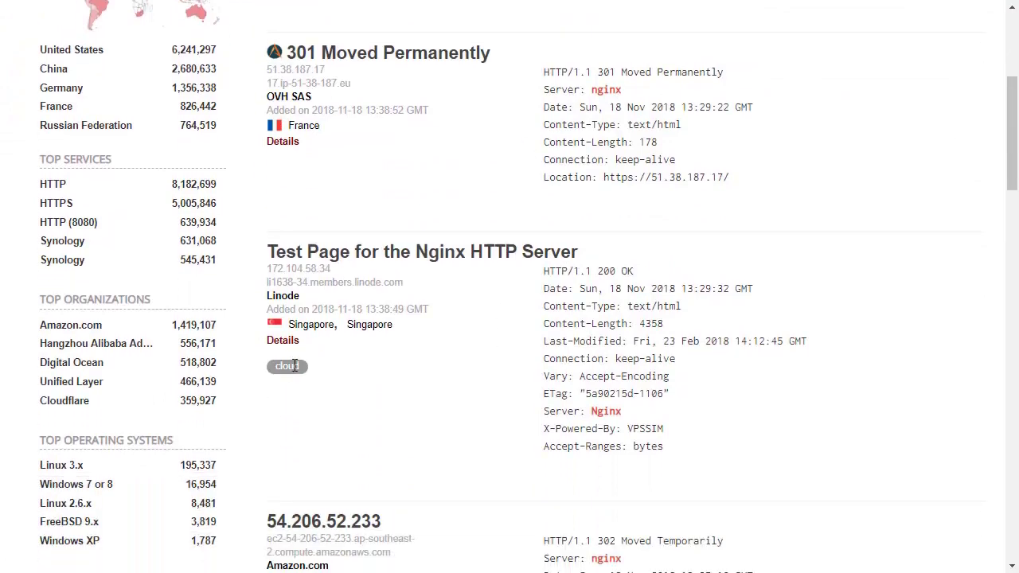
pyautogui.click(294, 345)
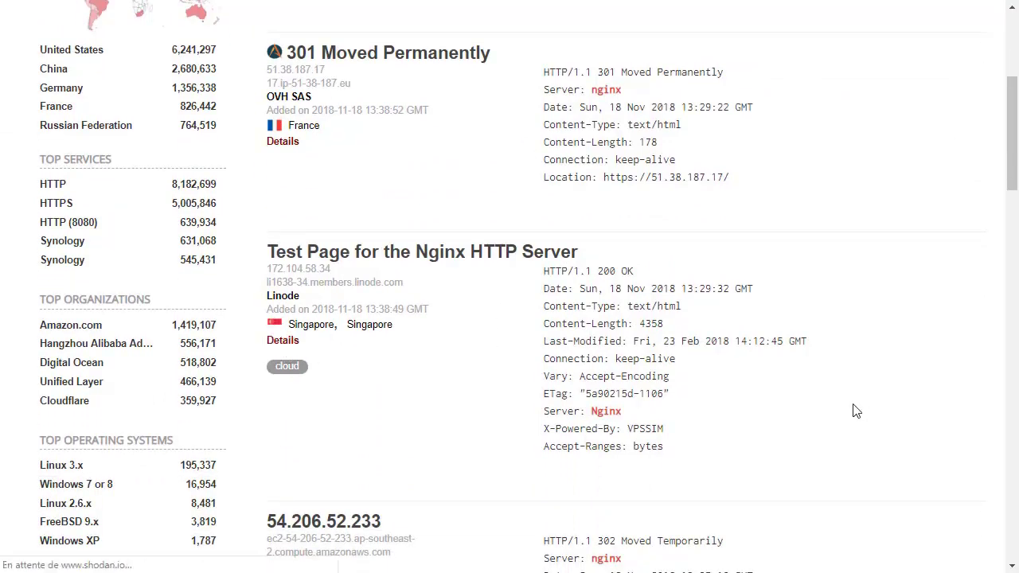
# Step: Scroll the host details page and inspect the host's location marker on the map
pyautogui.scroll(-1, 814, 406)
pyautogui.scroll(2, 535, 286)
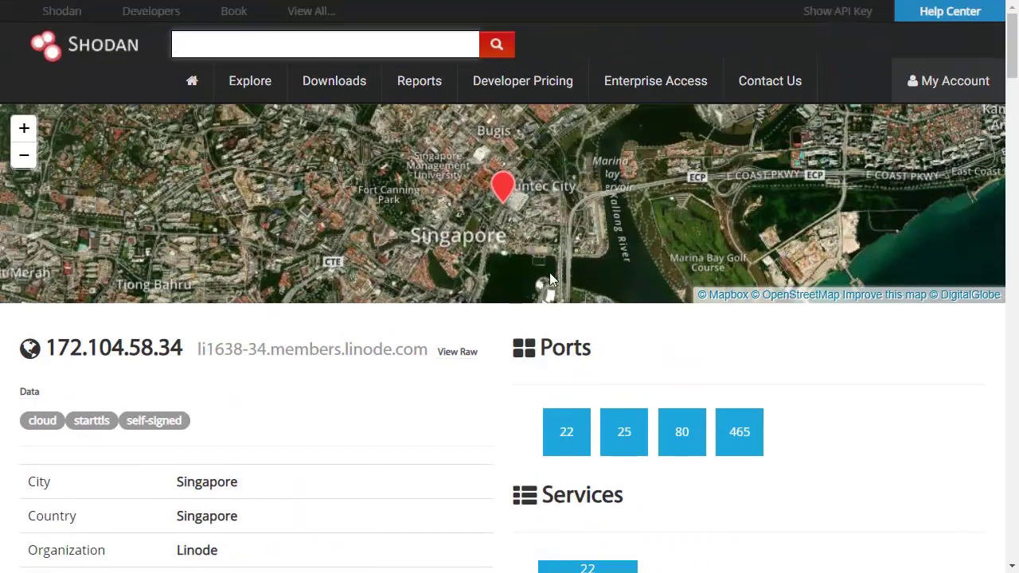
pyautogui.scroll(-1, 353, 367)
pyautogui.moveTo(543, 160)
pyautogui.mouseDown()
pyautogui.moveTo(494, 185)
pyautogui.moveTo(547, 156)
pyautogui.mouseUp()
pyautogui.click(455, 131)
pyautogui.scroll(-1, 319, 326)
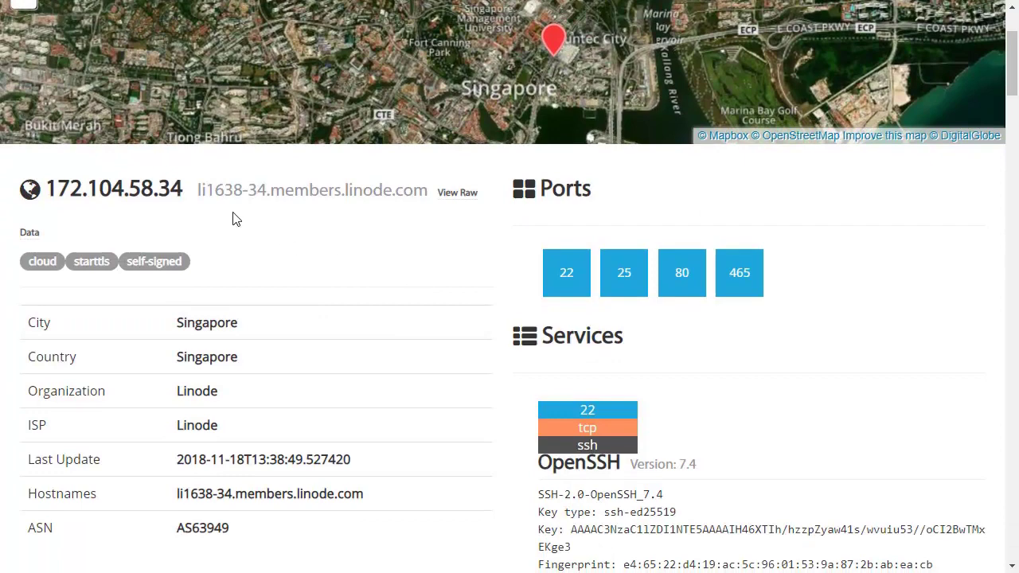
pyautogui.moveTo(201, 191); pyautogui.dragTo(442, 197)
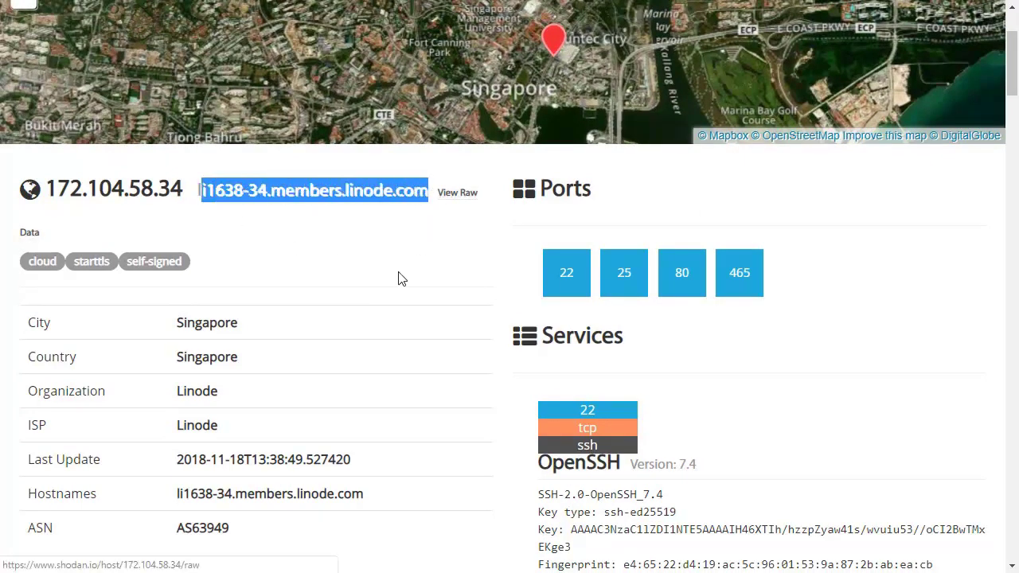
pyautogui.scroll(-1, 238, 262)
# Step: Highlight the info table values: City Singapore, ISP Linode, Last Update, hostname, ASN AS63949
pyautogui.moveTo(35, 239); pyautogui.dragTo(248, 448)
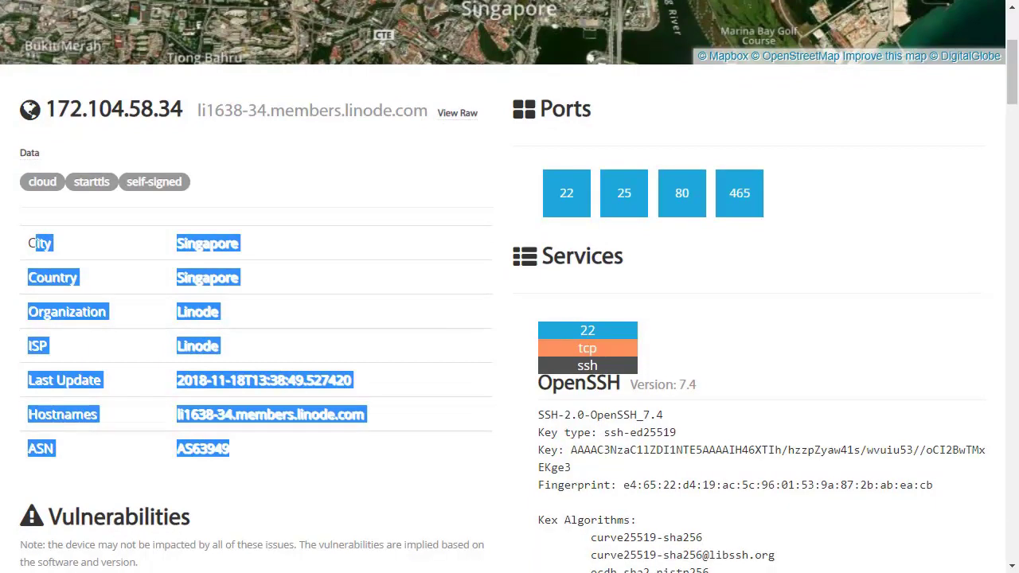
pyautogui.hotkey('alt', 'Tab')
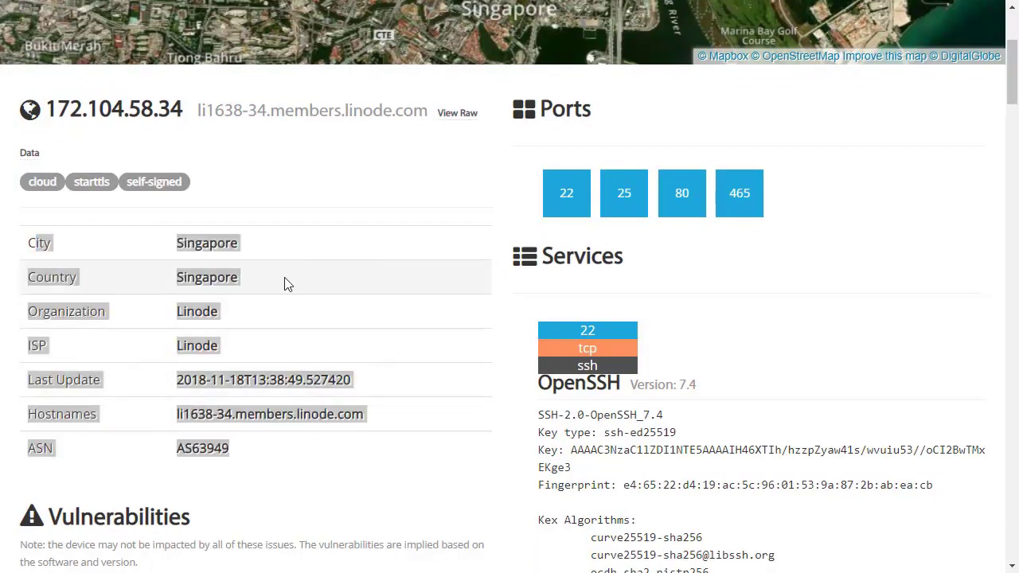
pyautogui.click(284, 255)
pyautogui.moveTo(286, 255); pyautogui.dragTo(176, 244)
pyautogui.moveTo(336, 287); pyautogui.dragTo(223, 355)
pyautogui.moveTo(322, 355); pyautogui.dragTo(188, 348)
pyautogui.moveTo(383, 391); pyautogui.dragTo(175, 379)
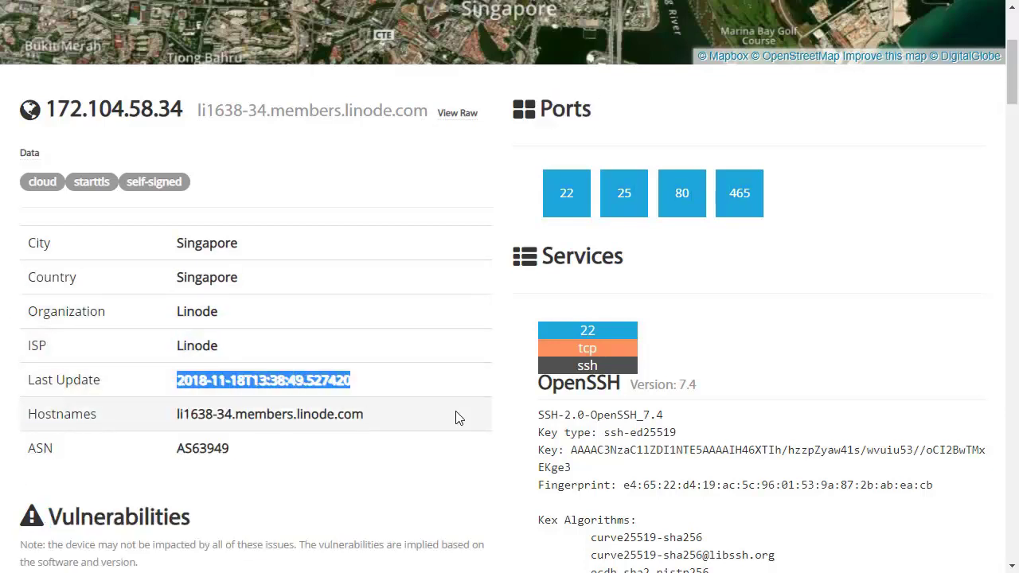
pyautogui.moveTo(454, 420); pyautogui.dragTo(169, 412)
pyautogui.moveTo(286, 441); pyautogui.dragTo(109, 446)
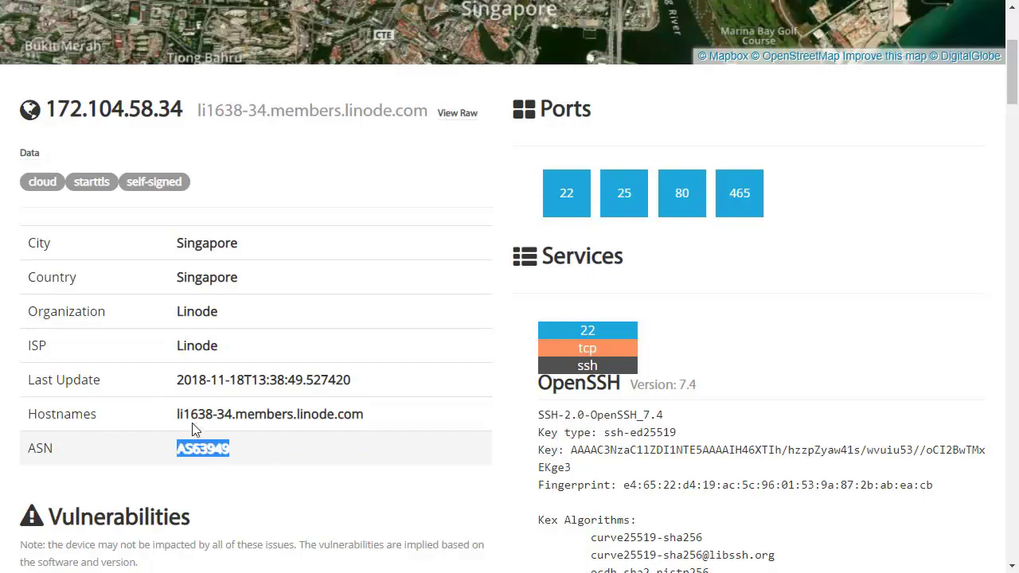
# Step: Highlight the host's Vulnerabilities list of CVEs
pyautogui.scroll(-4, 250, 412)
pyautogui.moveTo(75, 198); pyautogui.dragTo(229, 484)
pyautogui.click(330, 305)
# Step: Highlight the OpenSSH Version: 7.4 service heading
pyautogui.scroll(-7, 326, 306)
pyautogui.scroll(3, 326, 306)
pyautogui.scroll(5, 329, 306)
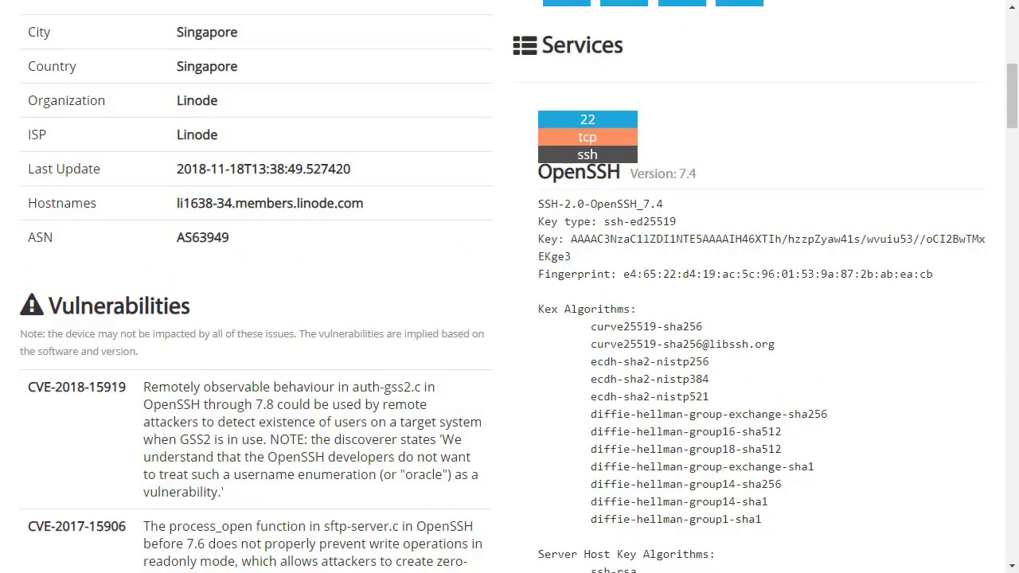
pyautogui.moveTo(718, 173); pyautogui.dragTo(541, 170)
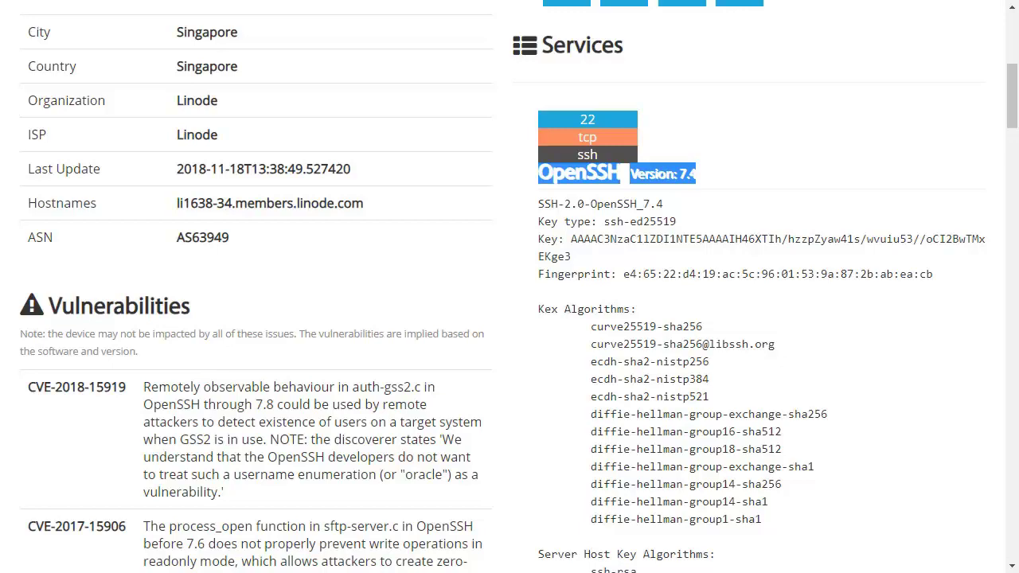
pyautogui.click(678, 388)
# Step: Highlight the Services headings and details, then go back to the nginx search results
pyautogui.scroll(4, 681, 394)
pyautogui.scroll(2, 681, 401)
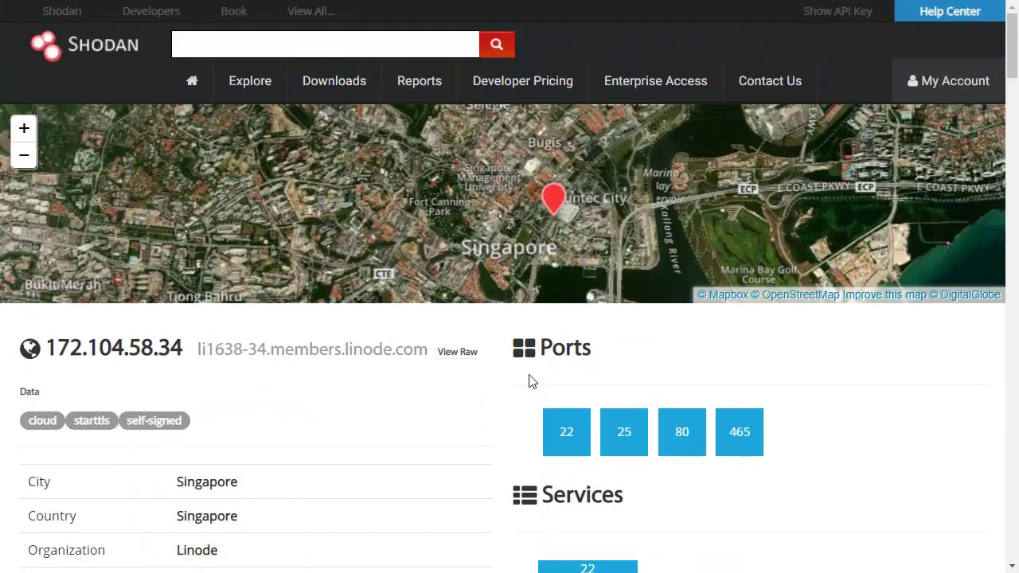
pyautogui.moveTo(541, 348); pyautogui.dragTo(634, 355)
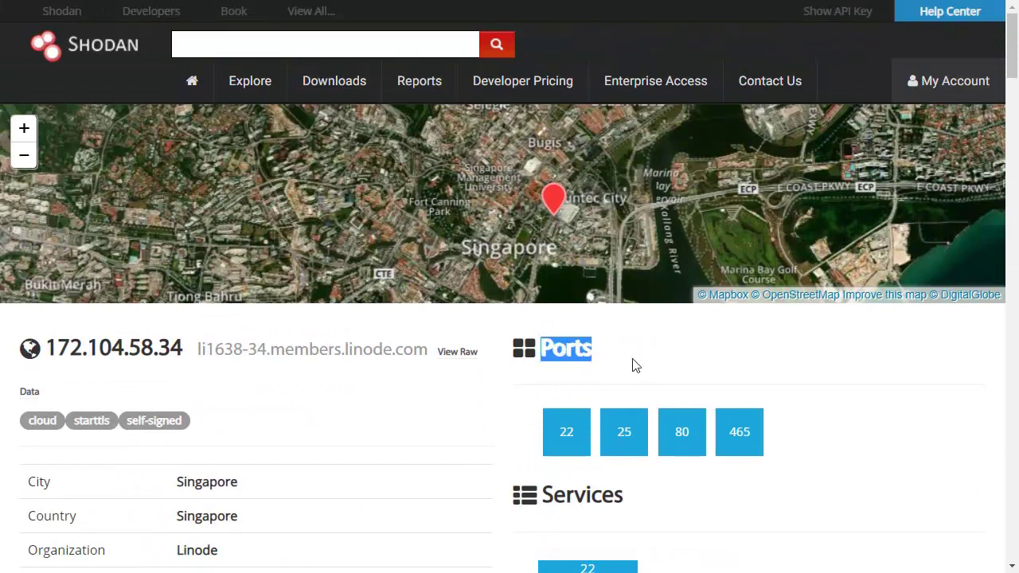
pyautogui.scroll(-3, 634, 364)
pyautogui.moveTo(543, 255); pyautogui.dragTo(637, 253)
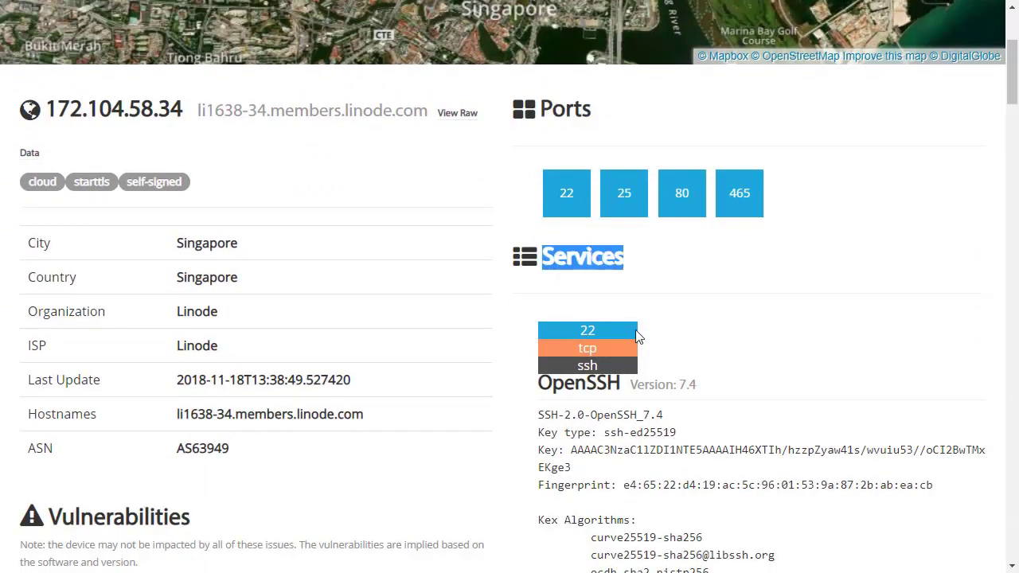
pyautogui.scroll(-2, 637, 329)
pyautogui.moveTo(541, 238); pyautogui.dragTo(867, 537)
pyautogui.scroll(-20, 867, 537)
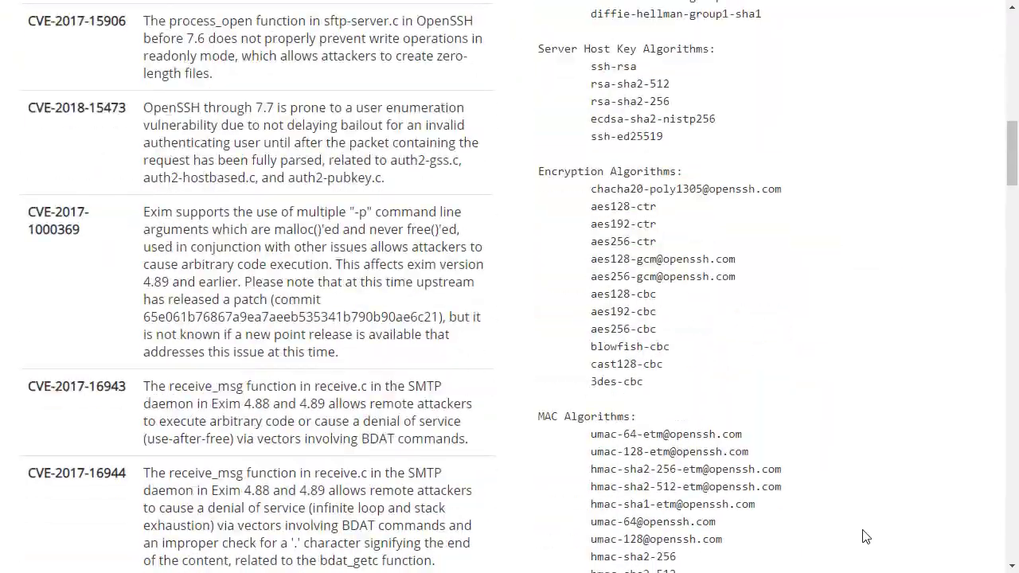
pyautogui.hotkey('alt', 'Left')
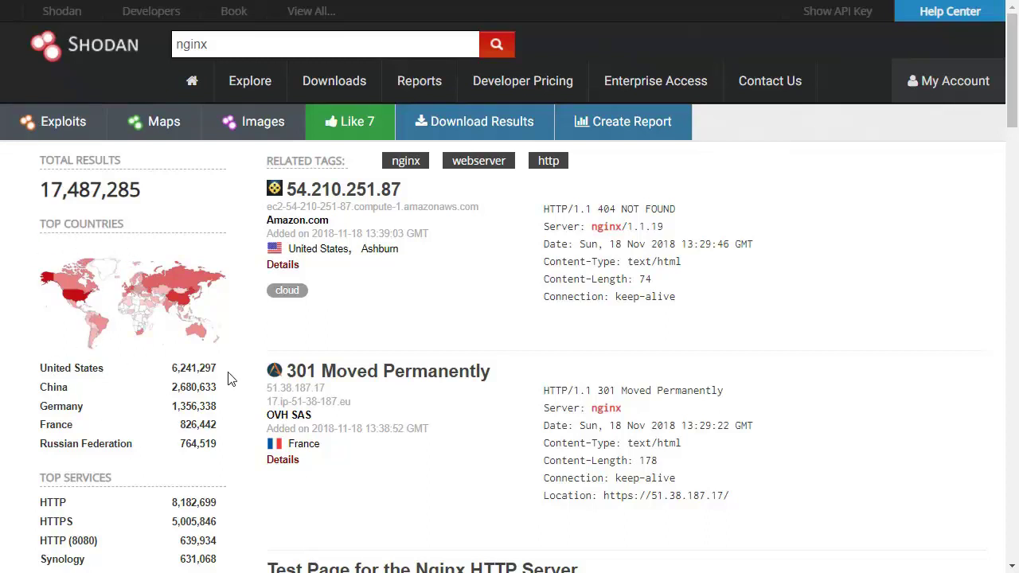
# Step: Review nginx's top organizations and operating systems, then bring Europe into view on Shodan Maps
pyautogui.scroll(-2, 230, 379)
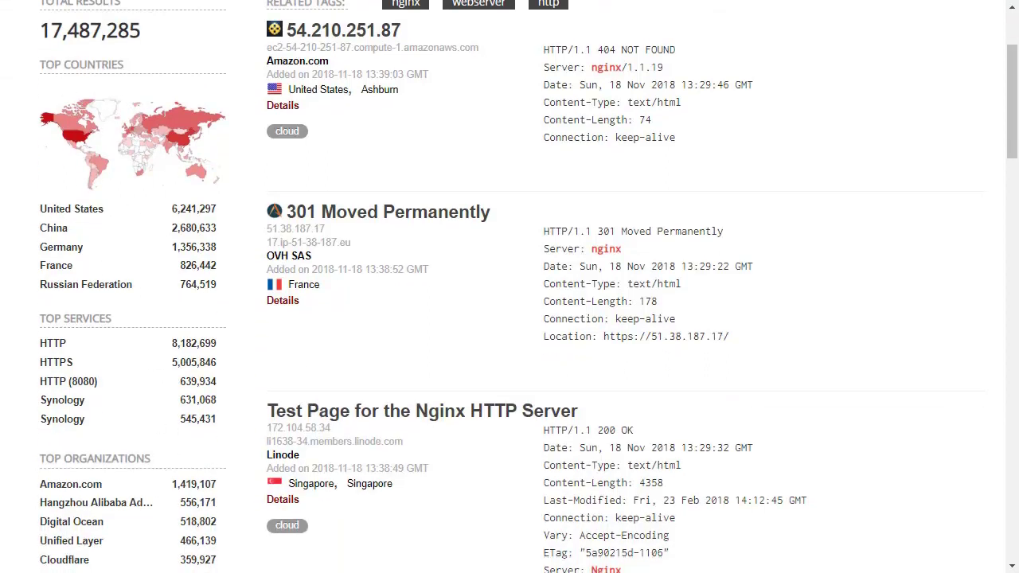
pyautogui.scroll(-1, 156, 470)
pyautogui.scroll(-2, 171, 464)
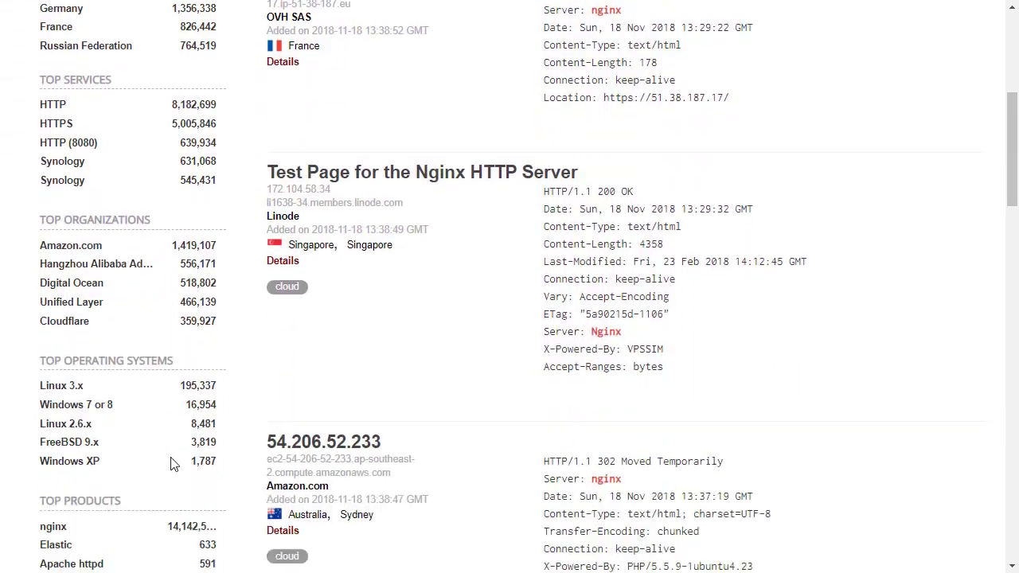
pyautogui.scroll(-2, 99, 423)
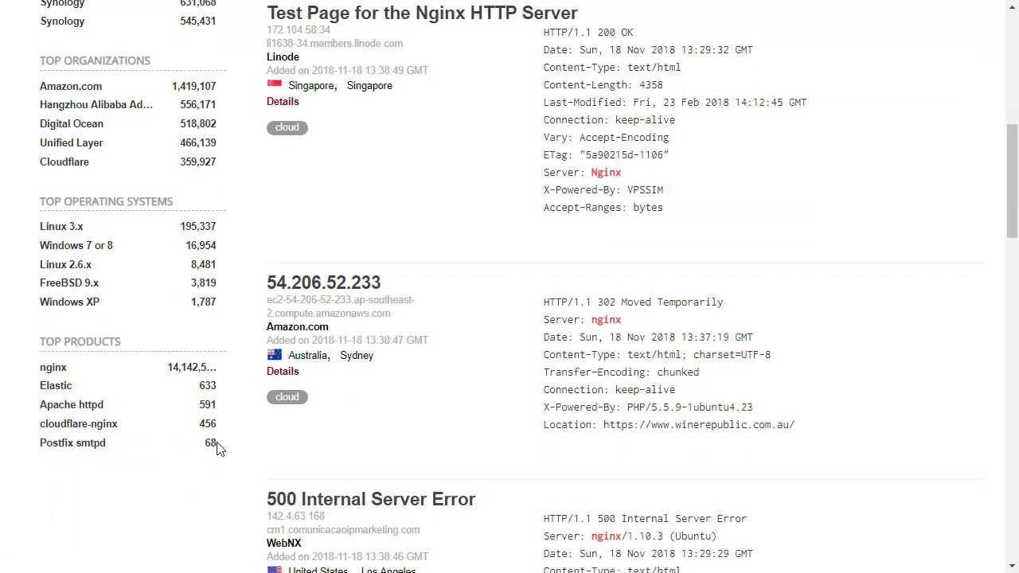
pyautogui.scroll(7, 218, 448)
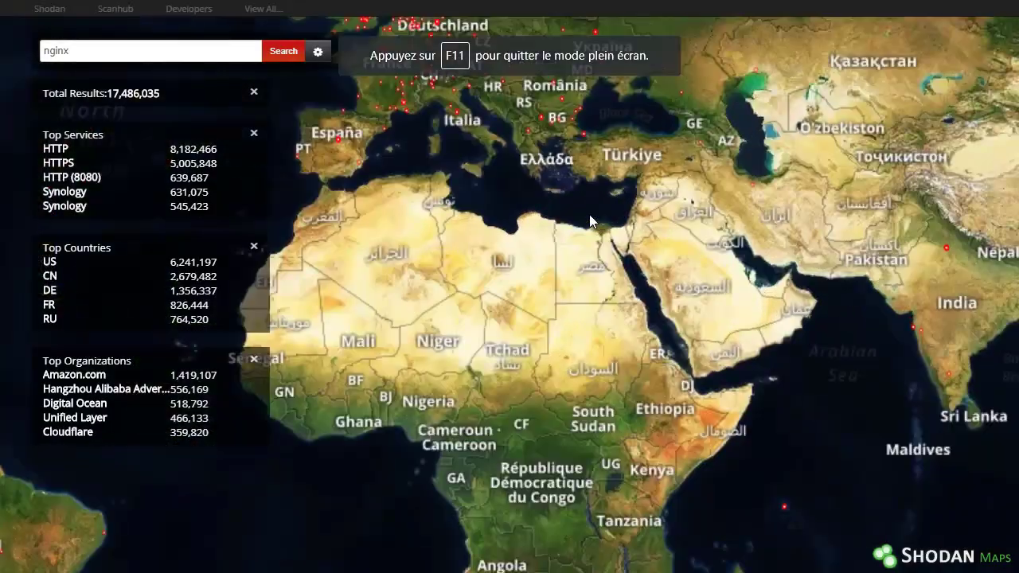
pyautogui.moveTo(589, 214); pyautogui.dragTo(607, 450)
pyautogui.scroll(1, 590, 411)
# Step: Zoom the map in on the Alps and open the Zürich nginx host's info
pyautogui.scroll(2, 504, 349)
pyautogui.moveTo(452, 143); pyautogui.dragTo(409, 427)
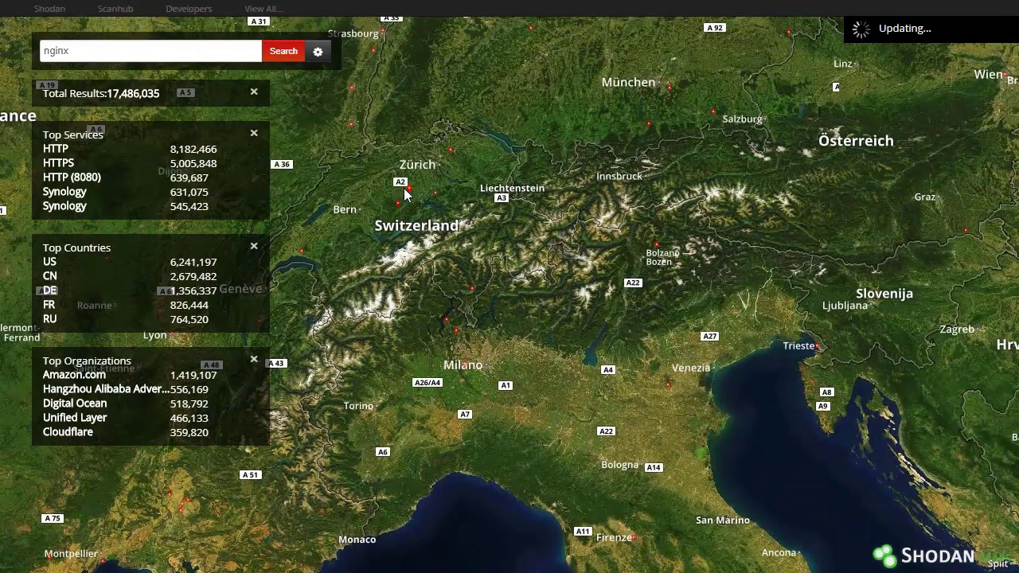
pyautogui.click(408, 188)
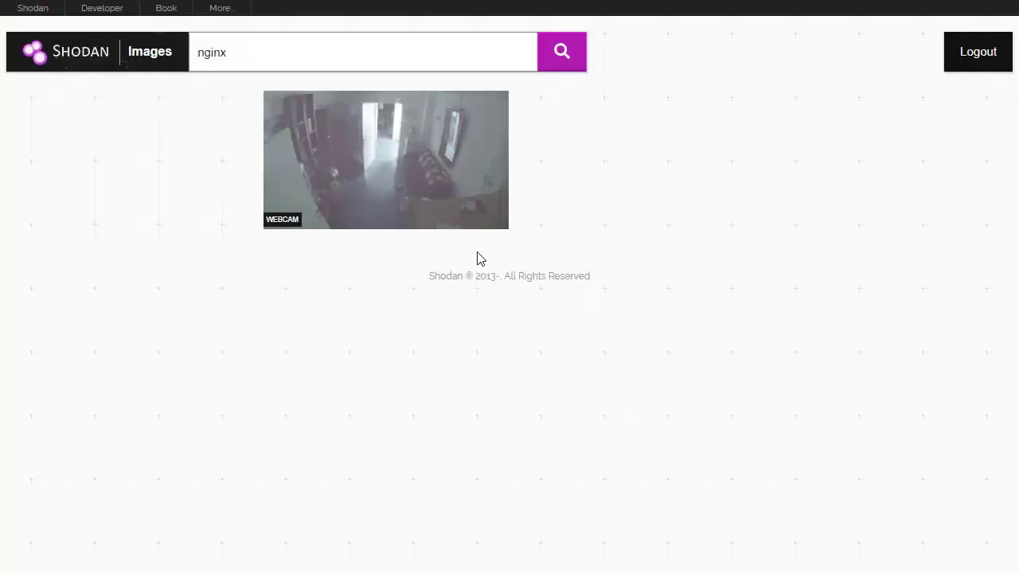
# Step: Change the Shodan Images query from nginx to webcam and run the search
pyautogui.doubleClick(246, 59)
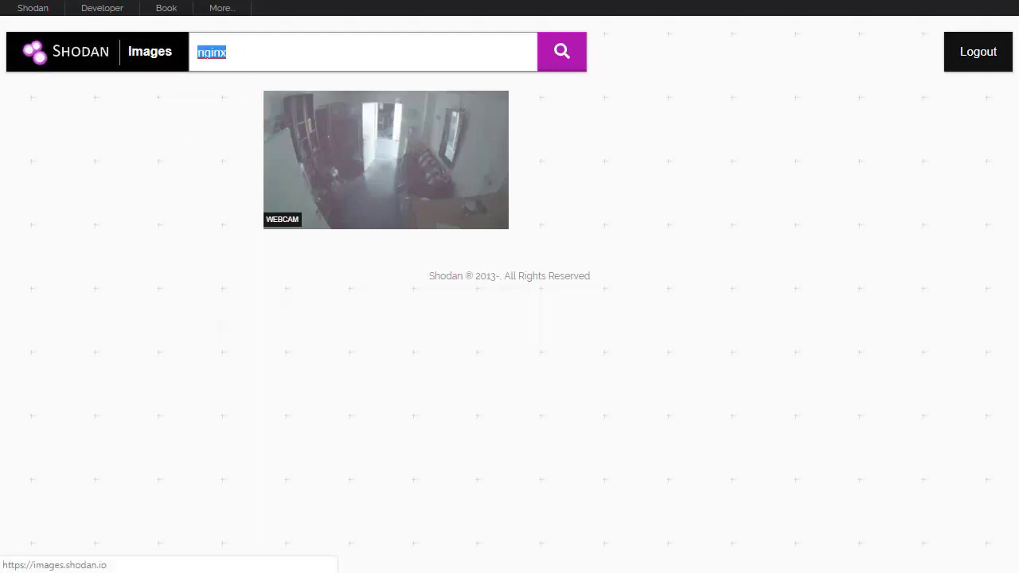
pyautogui.hotkey('ctrl', 'l')
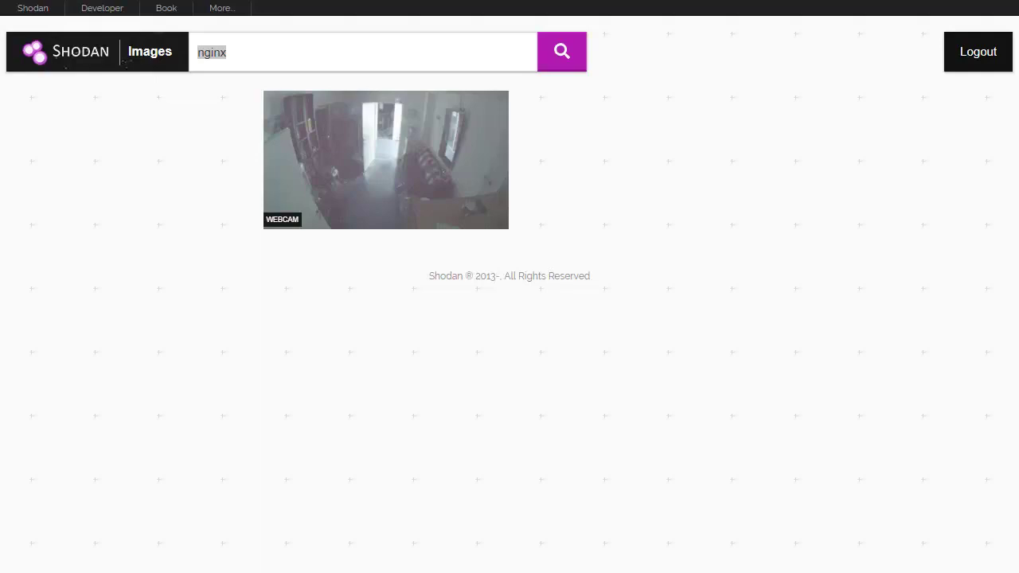
pyautogui.click(271, 54)
pyautogui.press('BackSpace')
pyautogui.press('BackSpace')
pyautogui.press('BackSpace')
pyautogui.press('BackSpace')
pyautogui.write('webcam$')
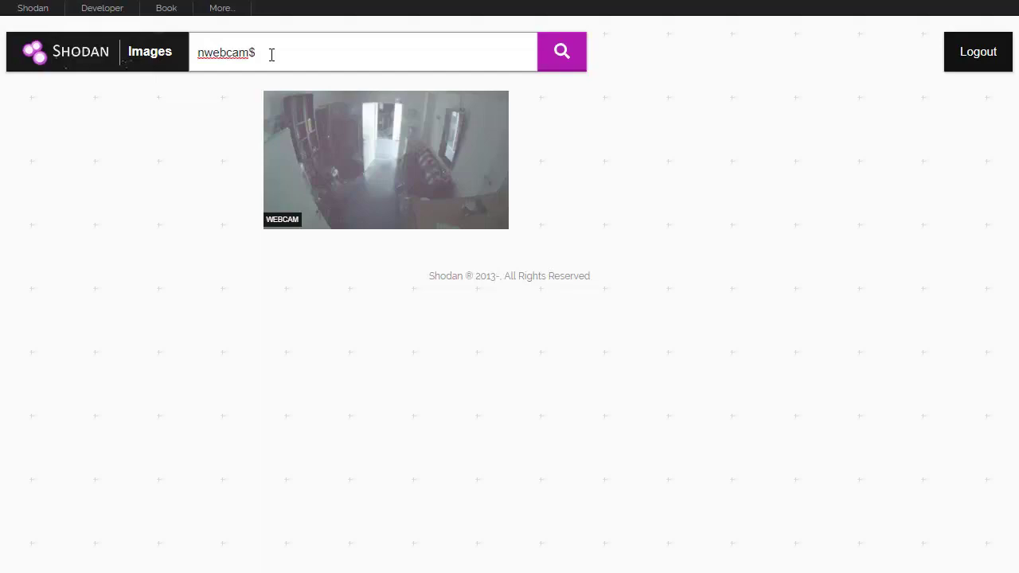
pyautogui.hotkey('ctrl', 'a')
pyautogui.write('webcam')
pyautogui.press('Return')
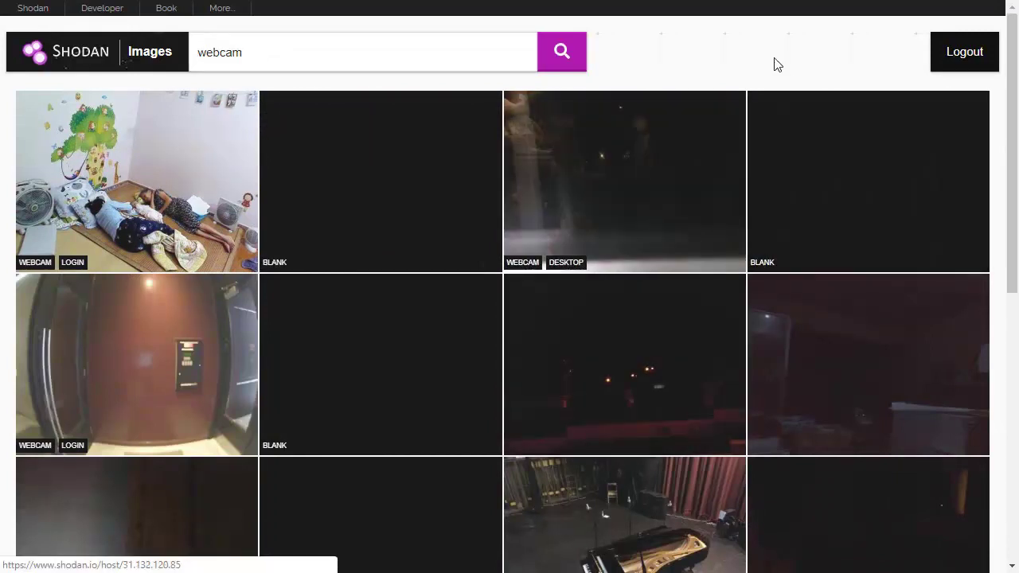
# Step: Page forward twice through the webcam image results
pyautogui.scroll(-7, 769, 55)
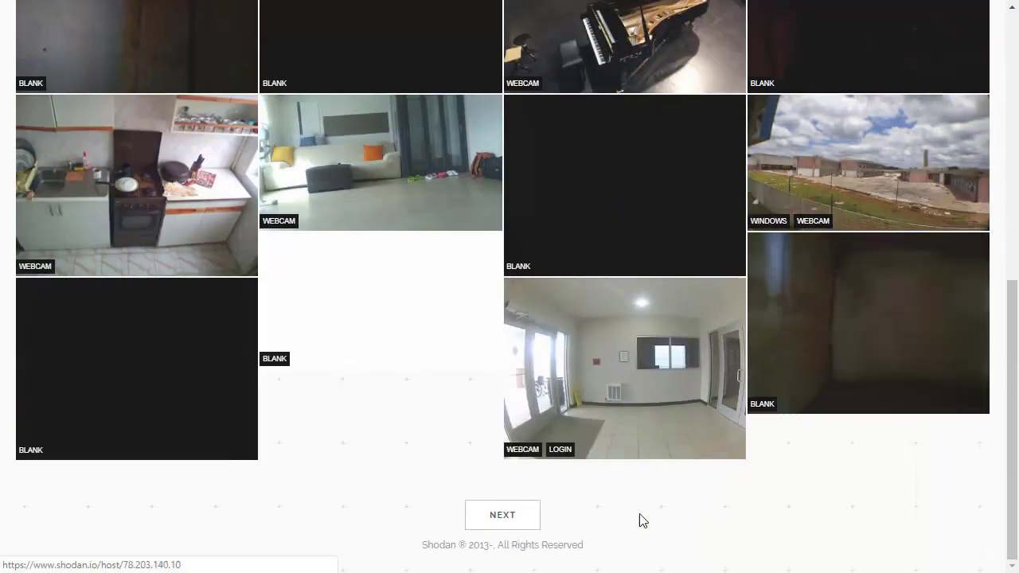
pyautogui.click(502, 515)
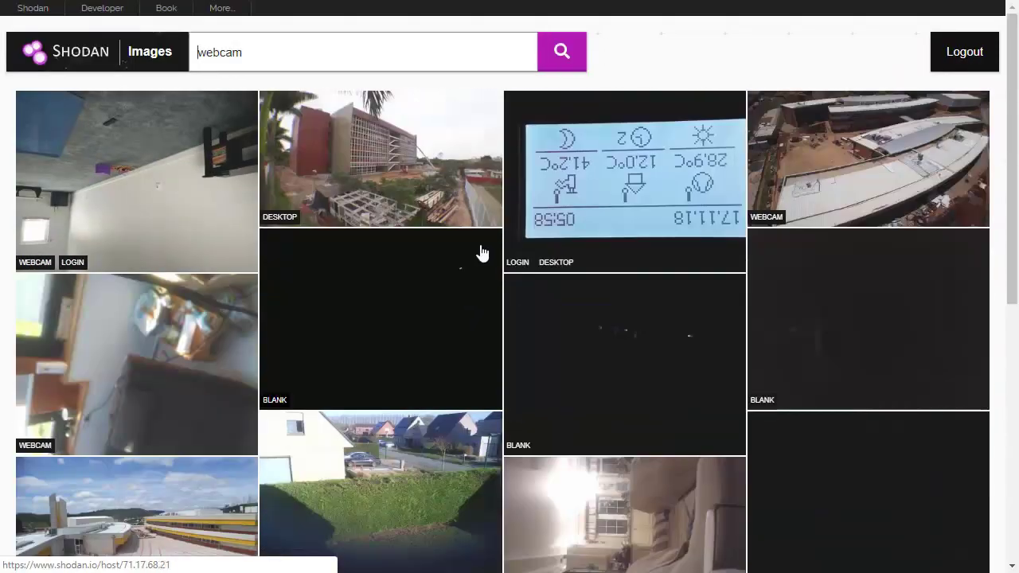
pyautogui.scroll(-3, 482, 253)
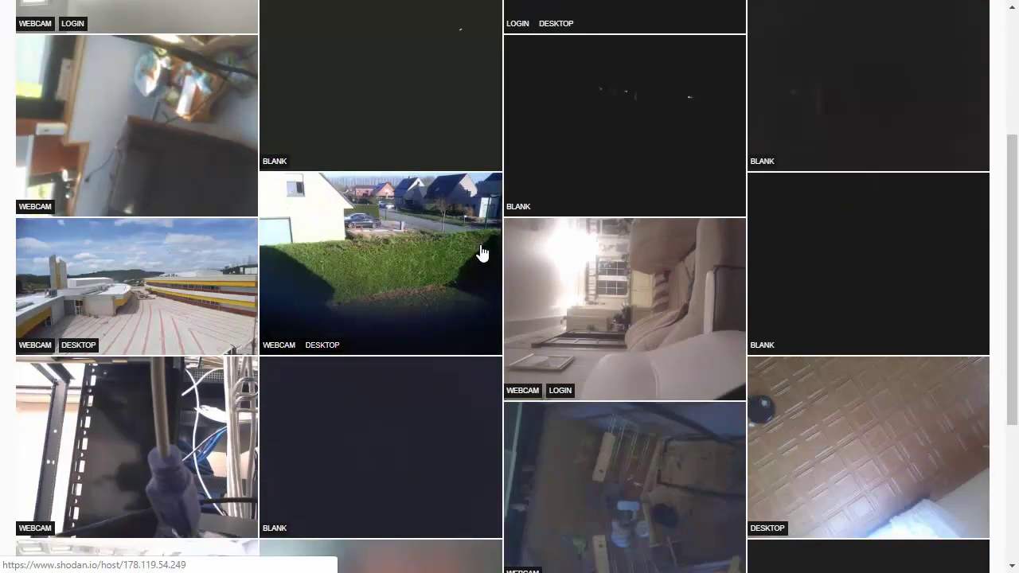
pyautogui.scroll(-3, 482, 253)
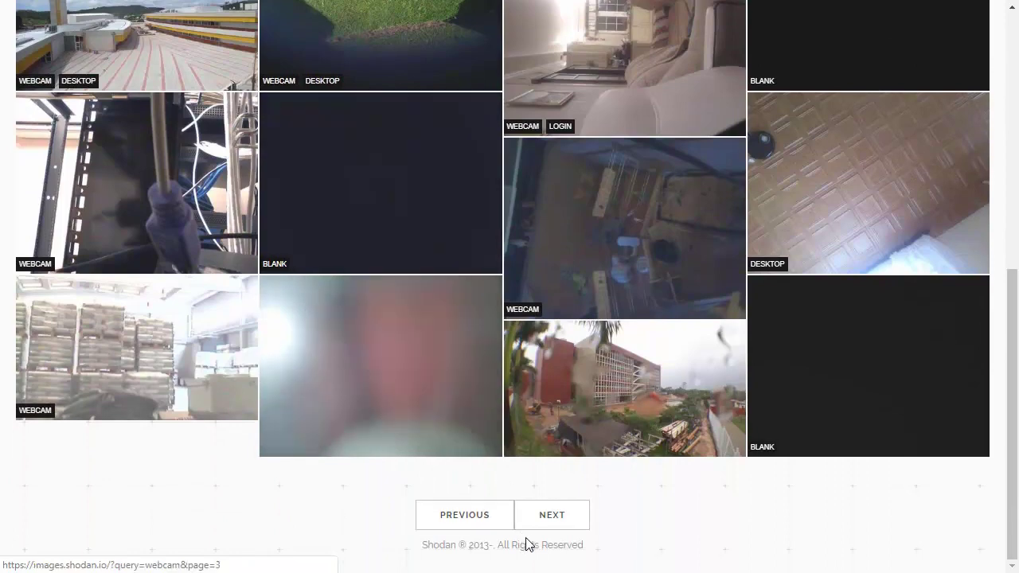
pyautogui.click(546, 513)
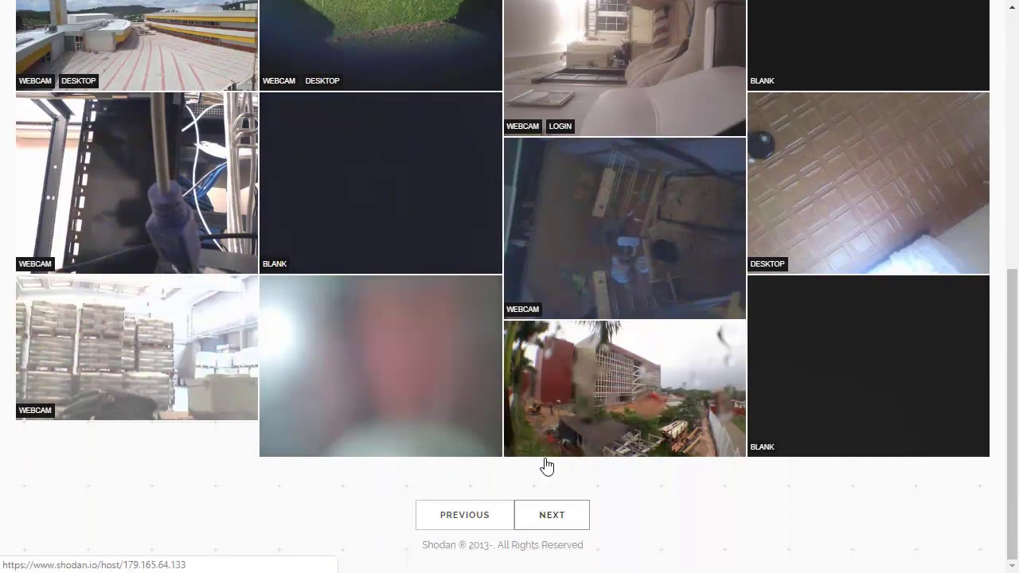
pyautogui.scroll(-2, 514, 454)
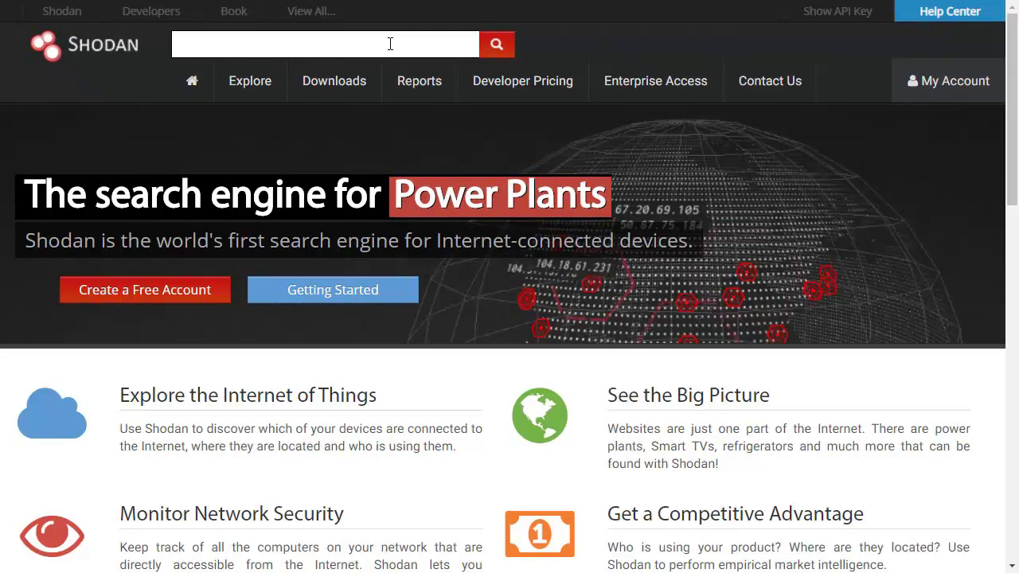
# Step: Search for devices in France with country:FR
pyautogui.click(389, 44)
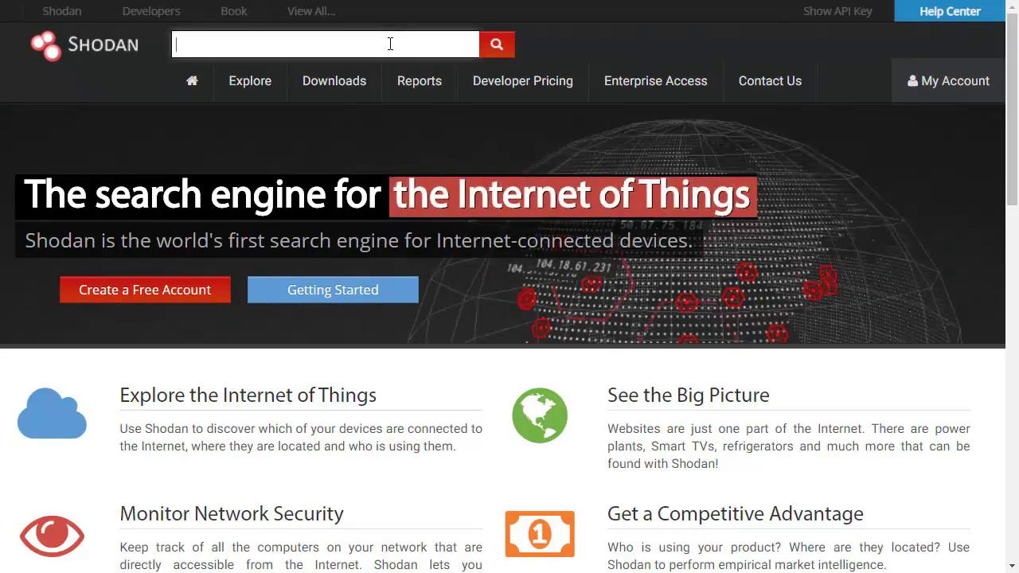
pyautogui.write('country')
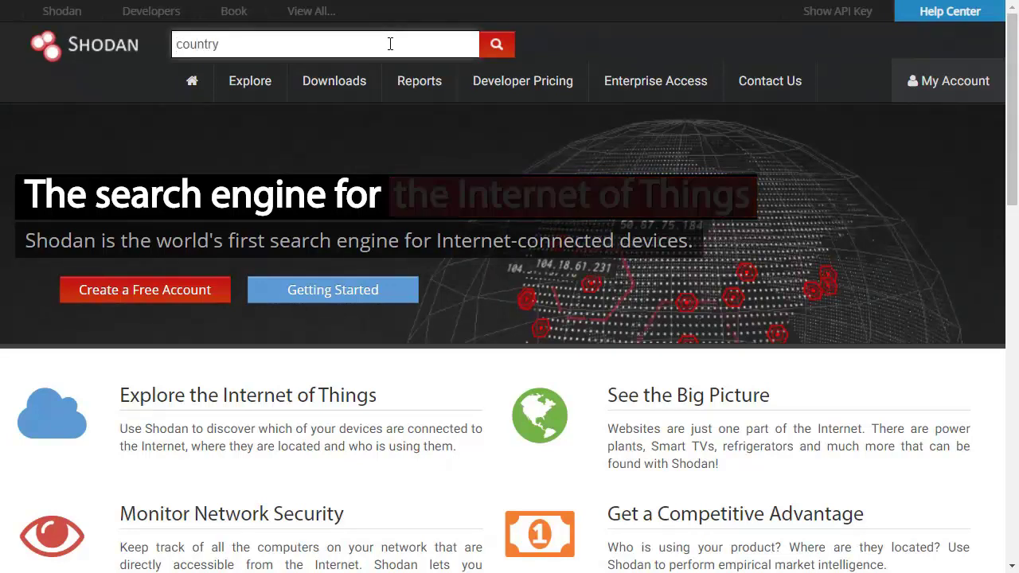
pyautogui.write(':FR')
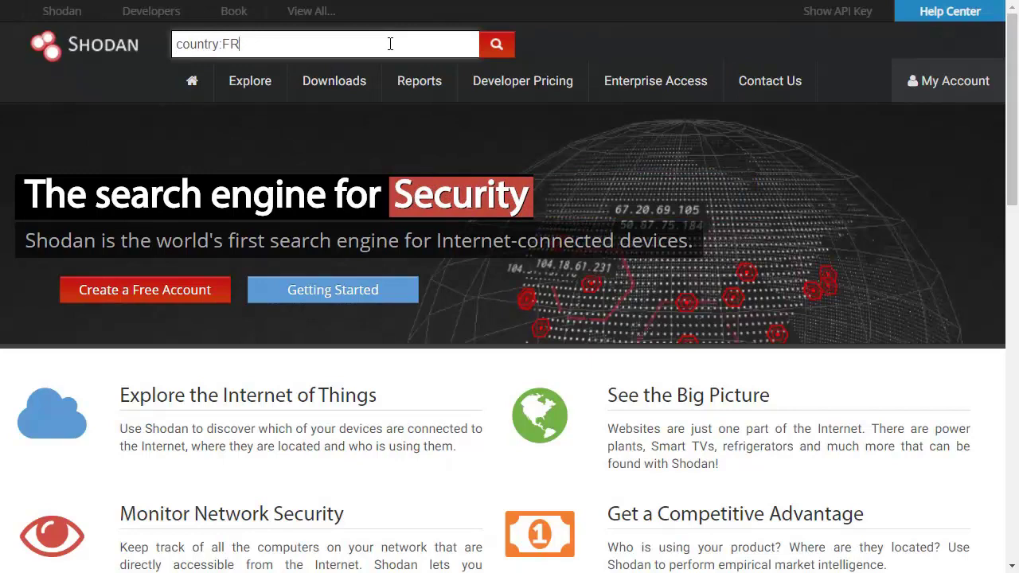
pyautogui.press('Return')
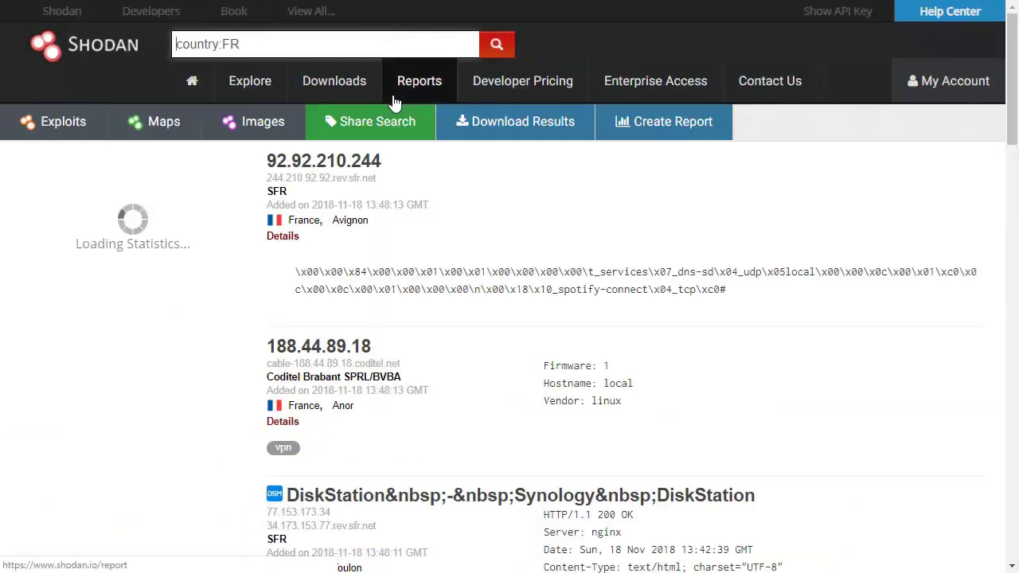
pyautogui.moveTo(132, 189); pyautogui.dragTo(3, 198)
pyautogui.click(278, 49)
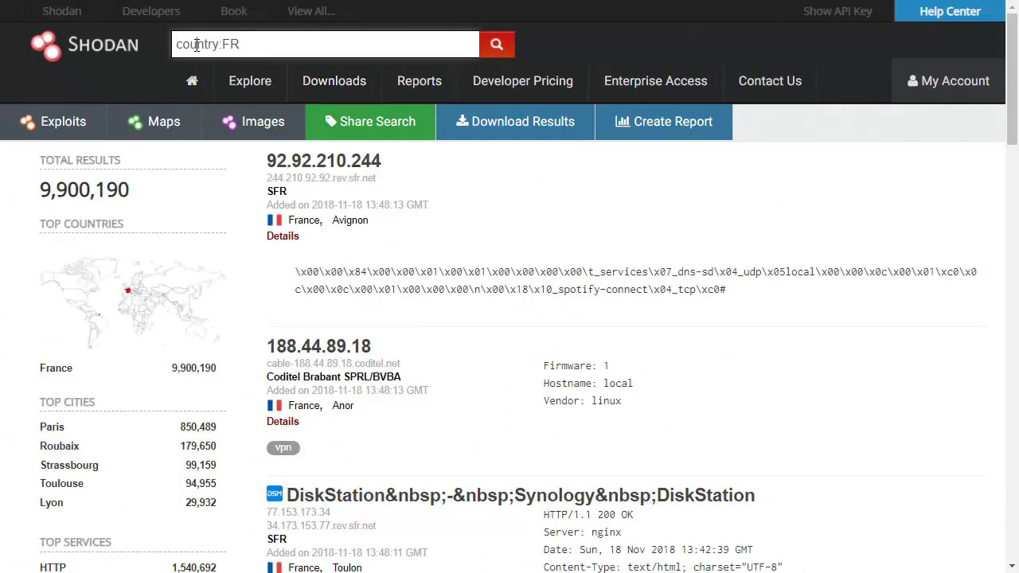
# Step: Replace the query with city:paris and run the search
pyautogui.doubleClick(196, 45)
pyautogui.write('city:PARI')
pyautogui.press('BackSpace')
pyautogui.press('BackSpace')
pyautogui.press('BackSpace')
pyautogui.press('BackSpace')
pyautogui.press('BackSpace')
pyautogui.write(':paris')
pyautogui.press('Return')
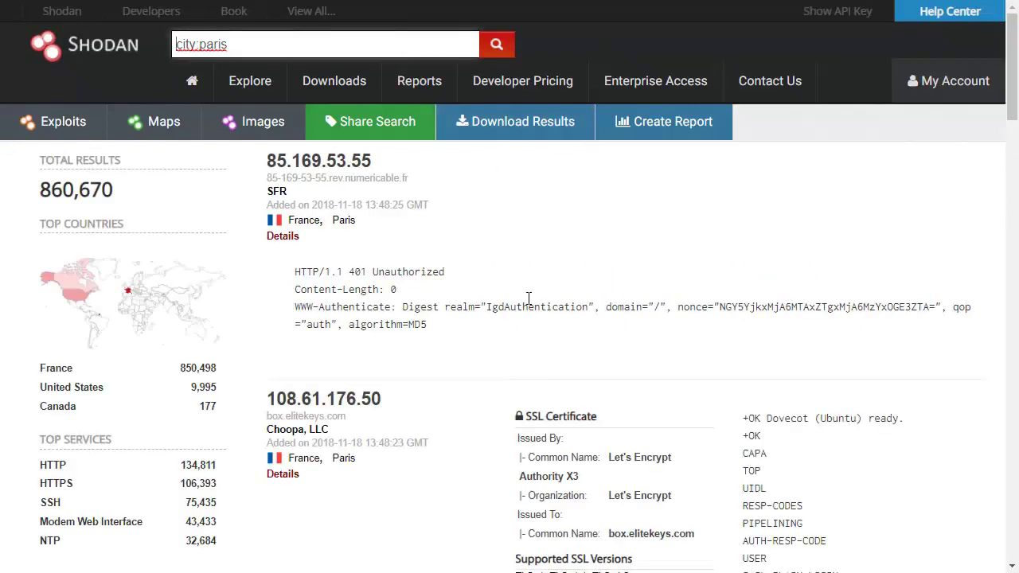
# Step: Replace the city:paris query with an os:windows search for Windows machines
pyautogui.moveTo(257, 45); pyautogui.dragTo(80, 30)
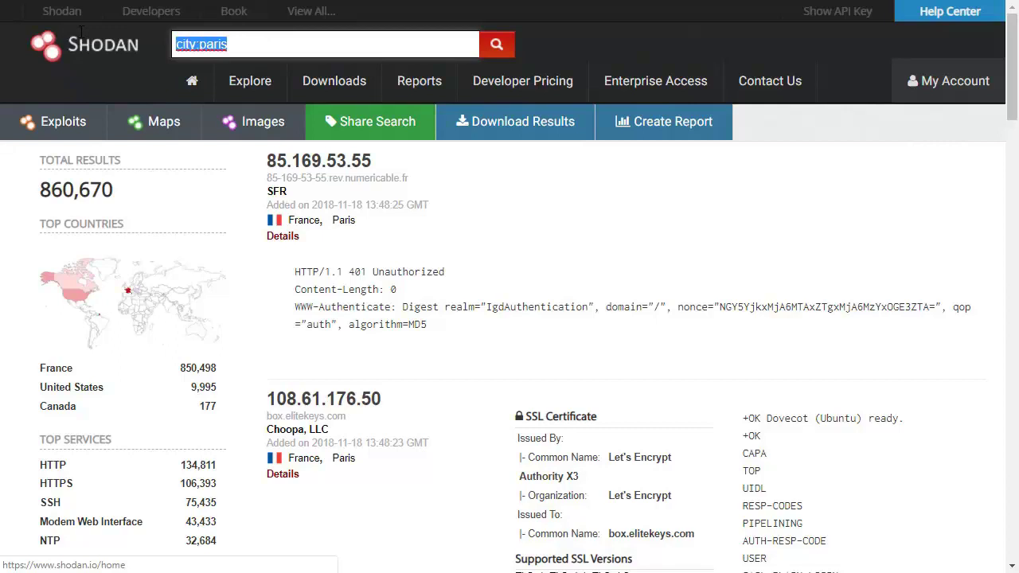
pyautogui.write('os')
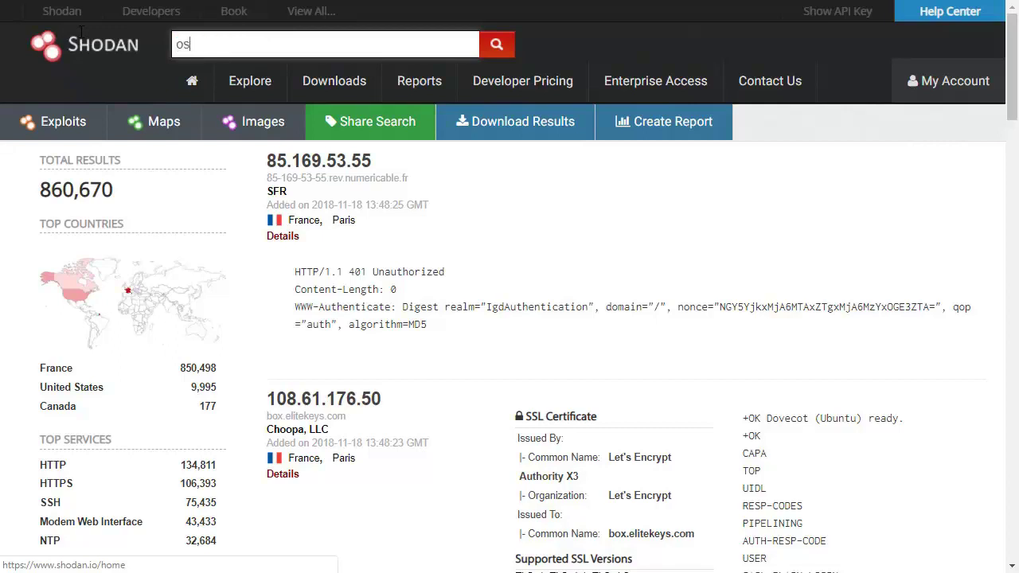
pyautogui.write(':windows')
pyautogui.press('Return')
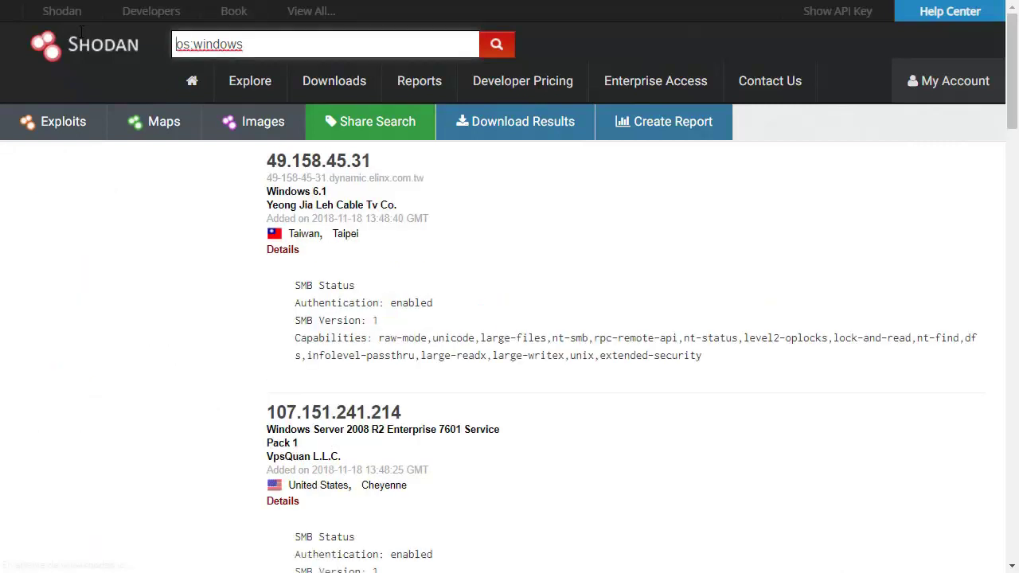
# Step: Search for port:445 instead, listing 2,200,377 SMB hosts led by the United States
pyautogui.hotkey('ctrl', 'a')
pyautogui.write('port:')
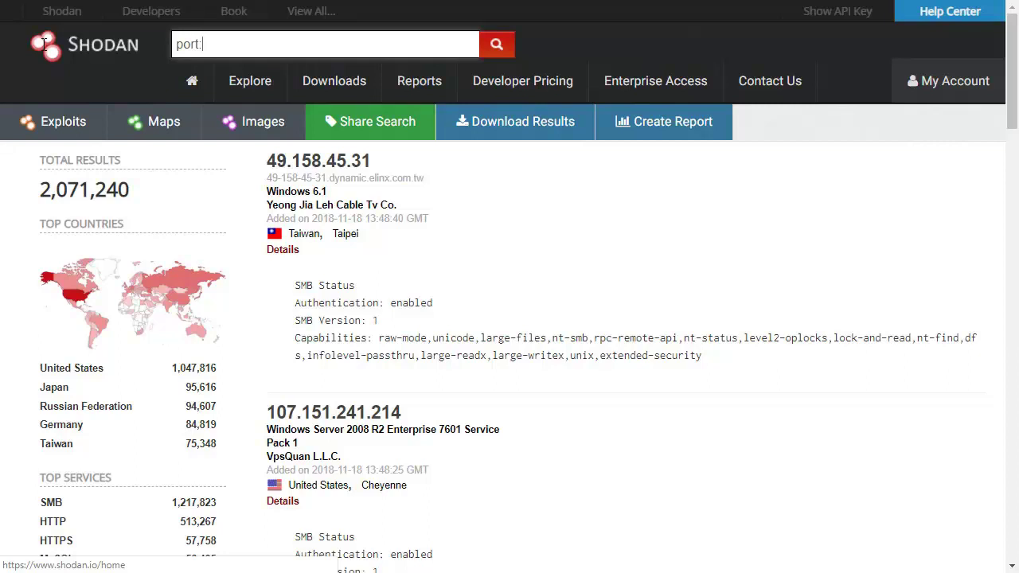
pyautogui.write('445')
pyautogui.press('Return')
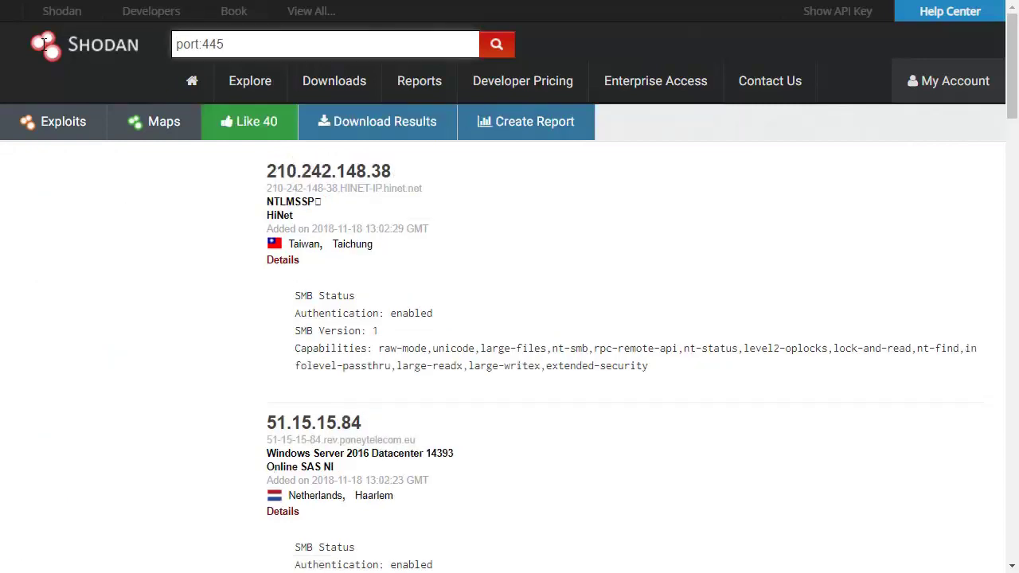
pyautogui.scroll(-3, 210, 263)
pyautogui.scroll(3, 209, 263)
# Step: Select the 'SMB Version: 1' text in the first result to reuse in the query
pyautogui.moveTo(277, 38); pyautogui.dragTo(8, 33)
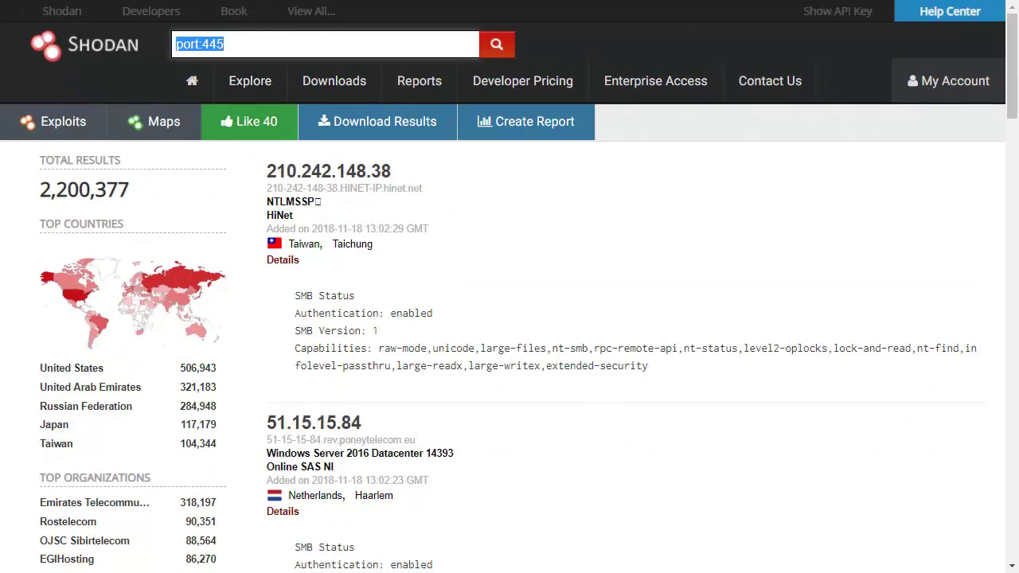
pyautogui.moveTo(259, 43); pyautogui.dragTo(28, 36)
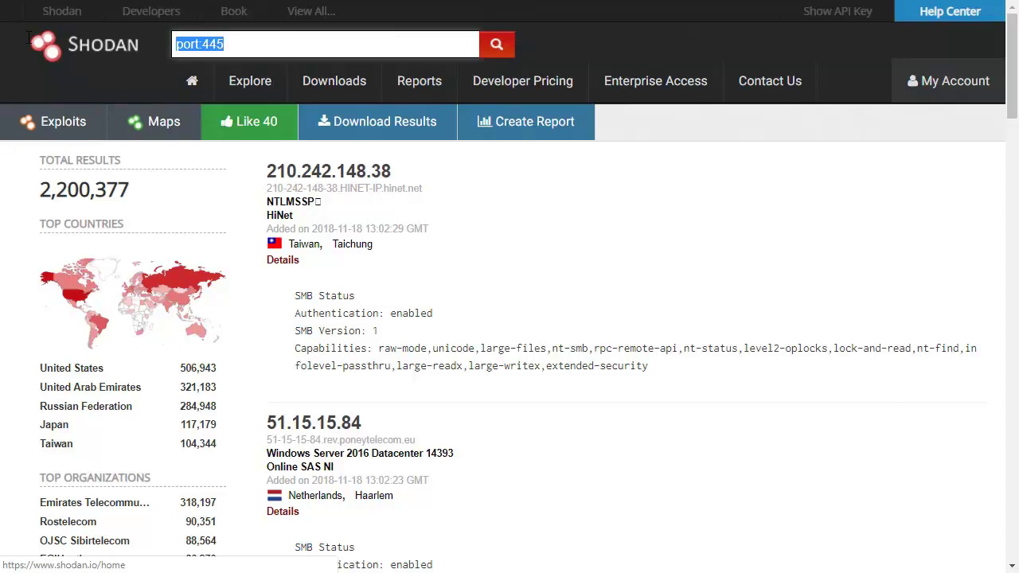
pyautogui.moveTo(385, 331); pyautogui.dragTo(295, 330)
pyautogui.hotkey('ctrl', 'c')
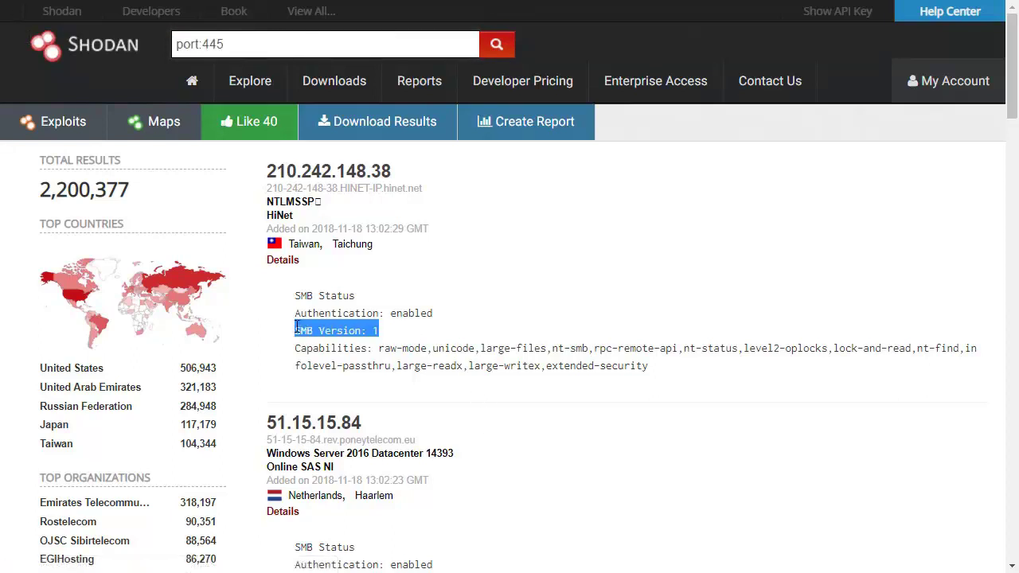
pyautogui.click(243, 36)
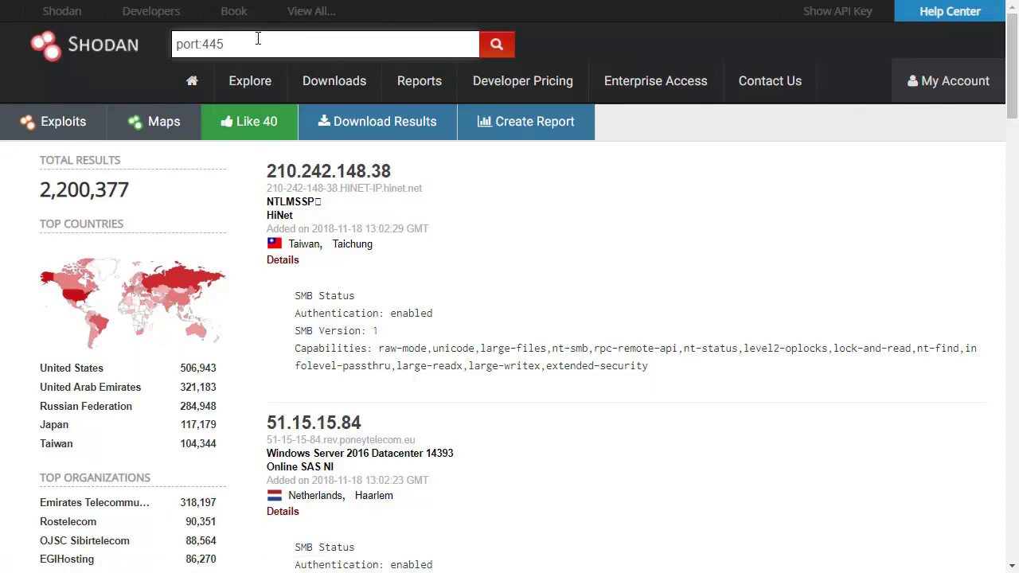
# Step: Refine the query to port:445 "SMB Version: 1" (2,045,599 results), then enter port:5900
pyautogui.write('""')
pyautogui.hotkey('ctrl', 'v')
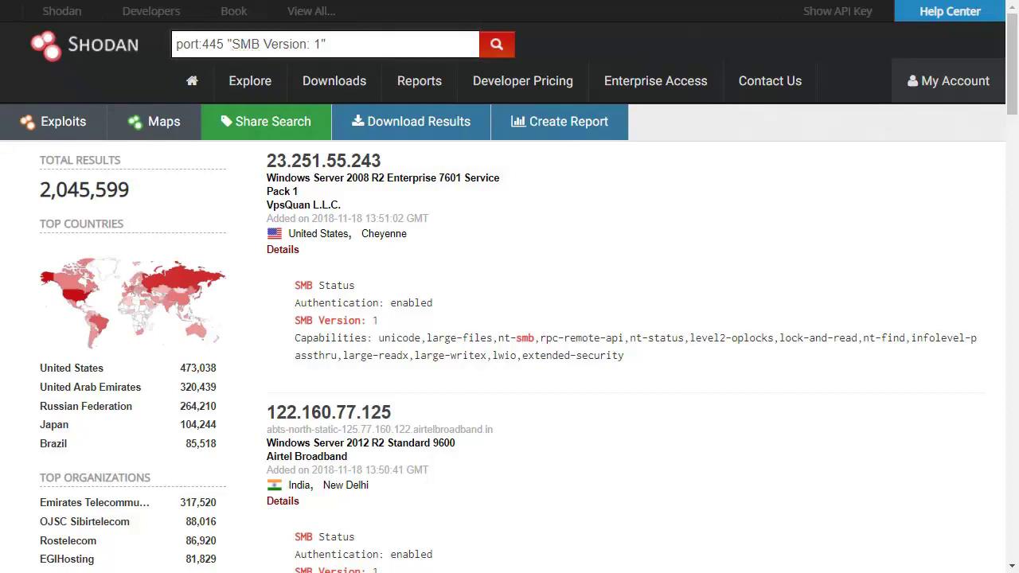
pyautogui.doubleClick(99, 191)
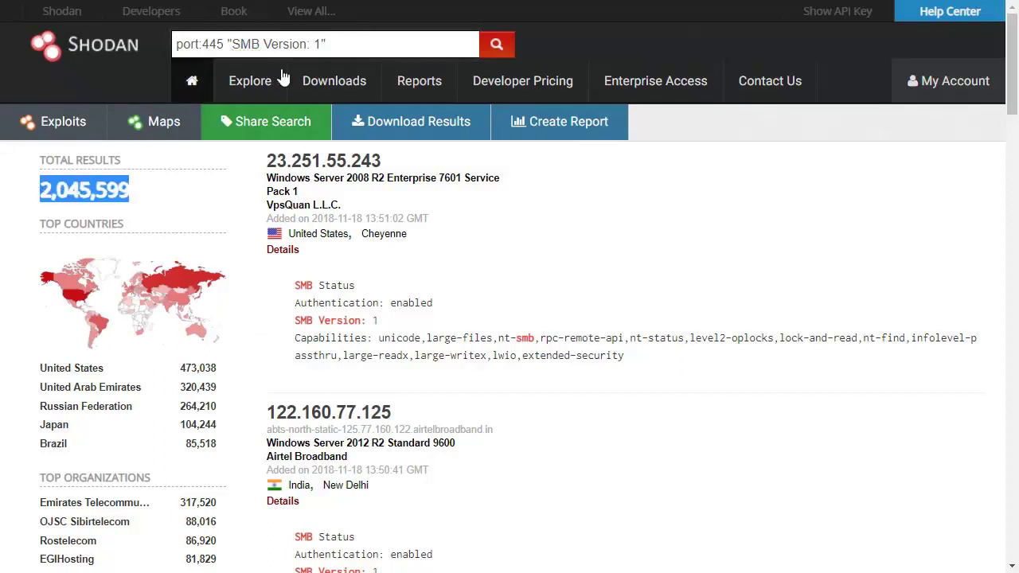
pyautogui.tripleClick(382, 45)
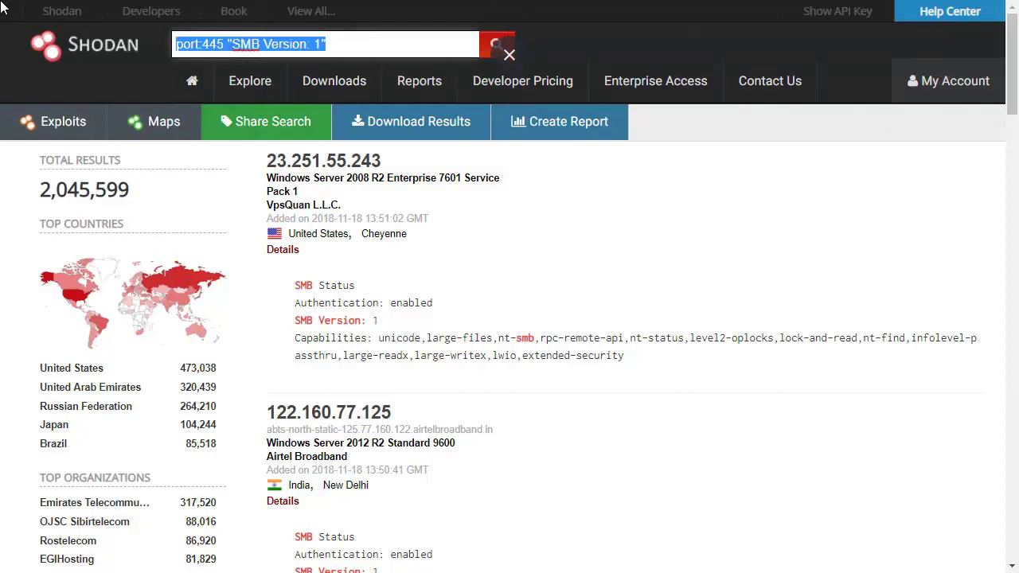
pyautogui.write('port:5900')
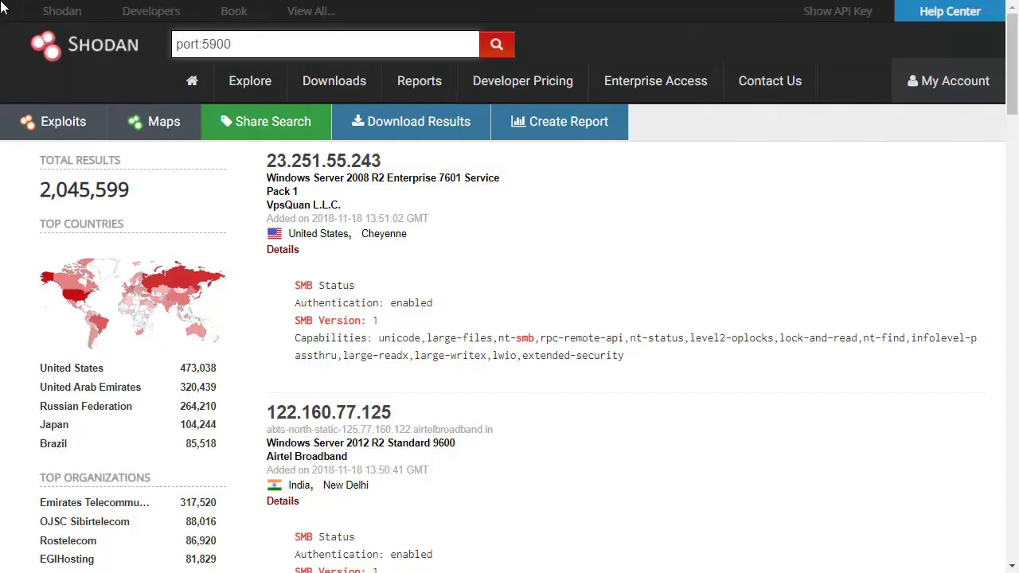
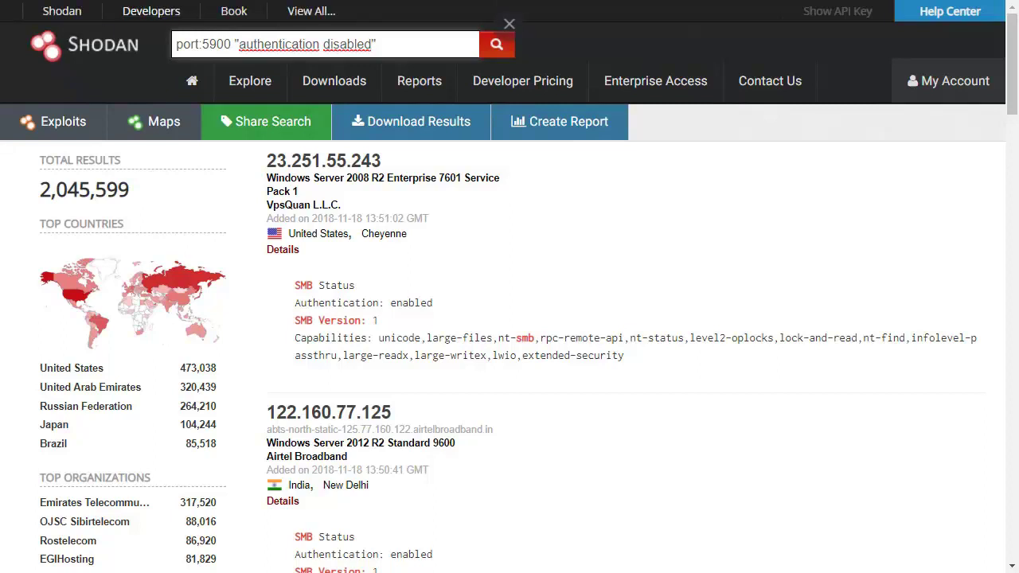
pyautogui.click(495, 41)
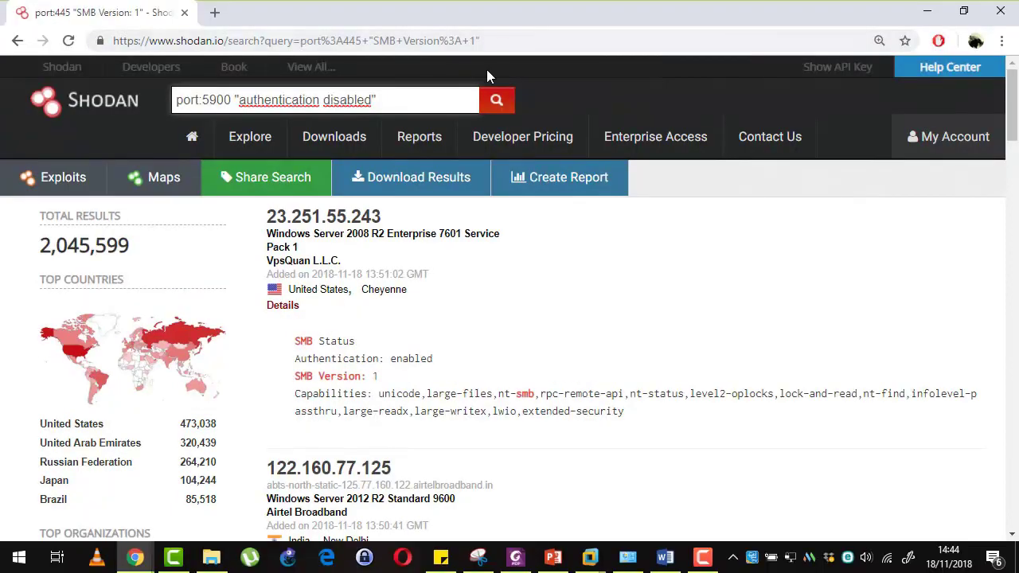
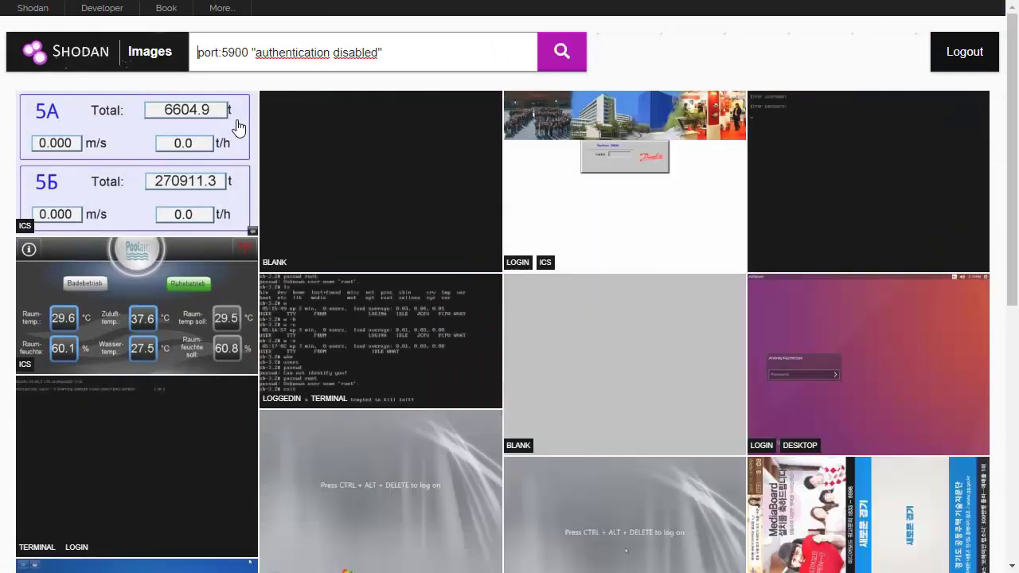
# Step: Advance four more pages through the port:5900 "authentication disabled" VNC screenshot results with NEXT
pyautogui.scroll(-5, 327, 171)
pyautogui.scroll(-2, 316, 183)
pyautogui.scroll(-1, 347, 295)
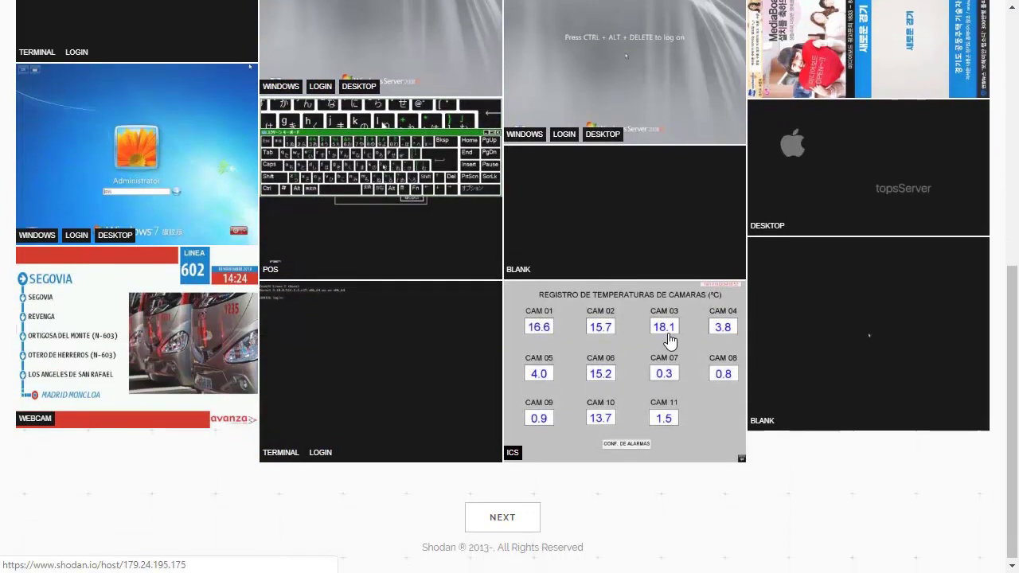
pyautogui.click(515, 514)
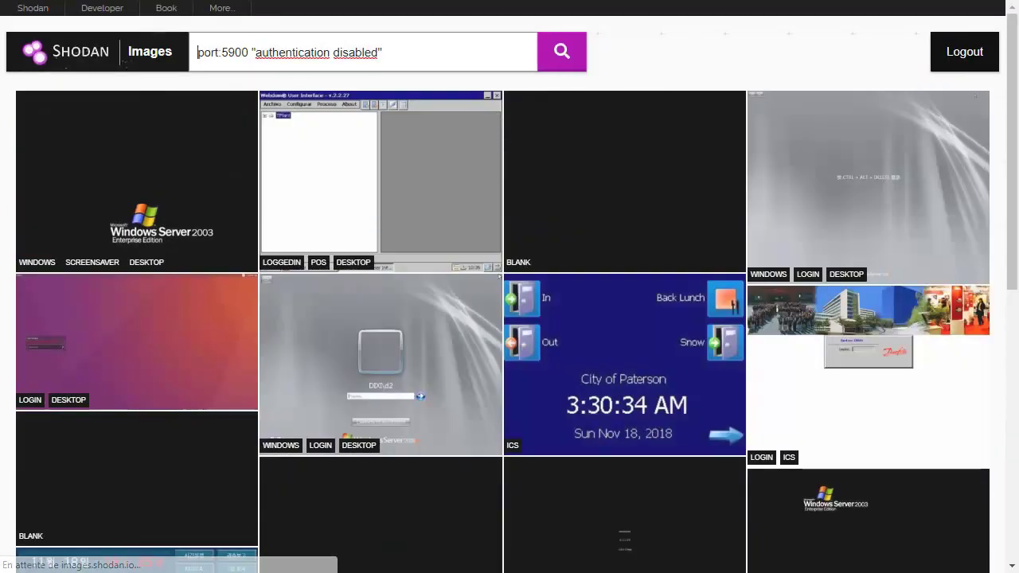
pyautogui.scroll(-7, 764, 271)
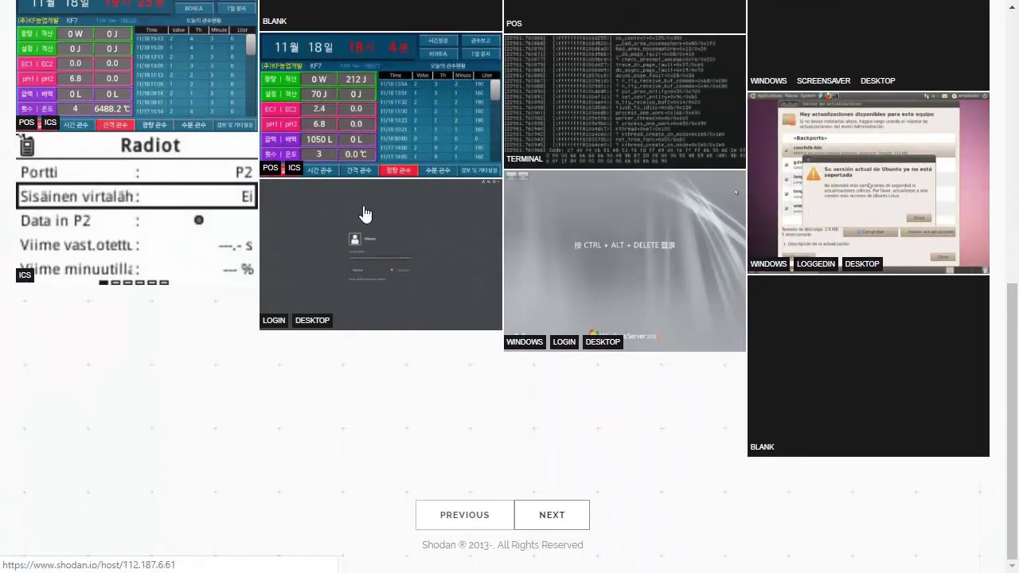
pyautogui.scroll(-3, 508, 426)
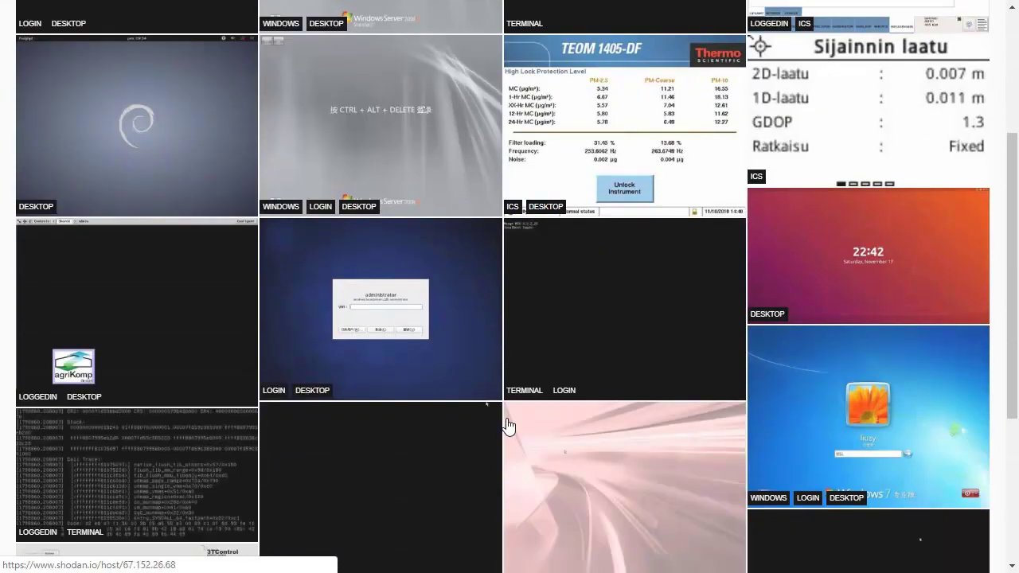
pyautogui.scroll(-4, 396, 427)
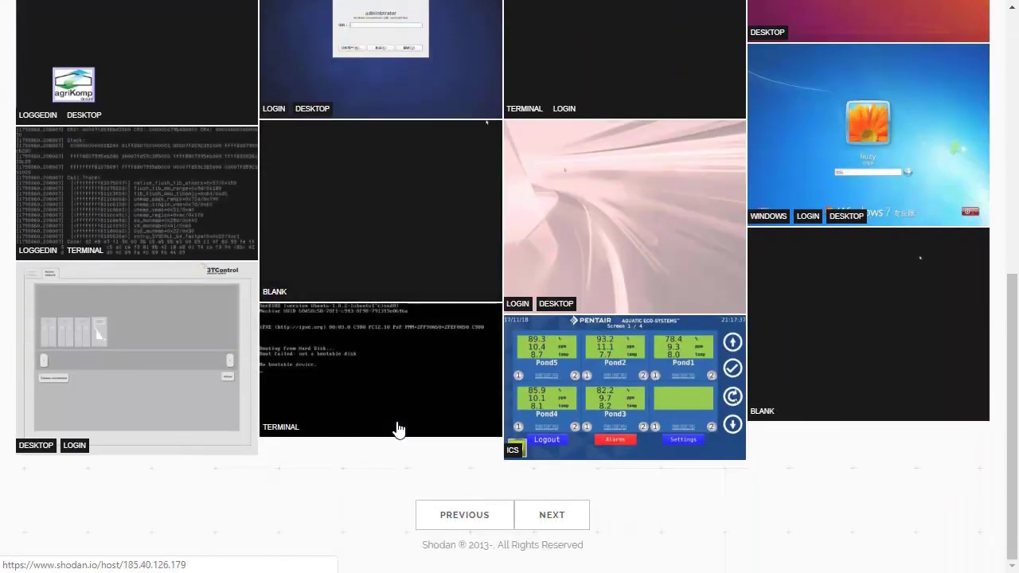
pyautogui.click(568, 523)
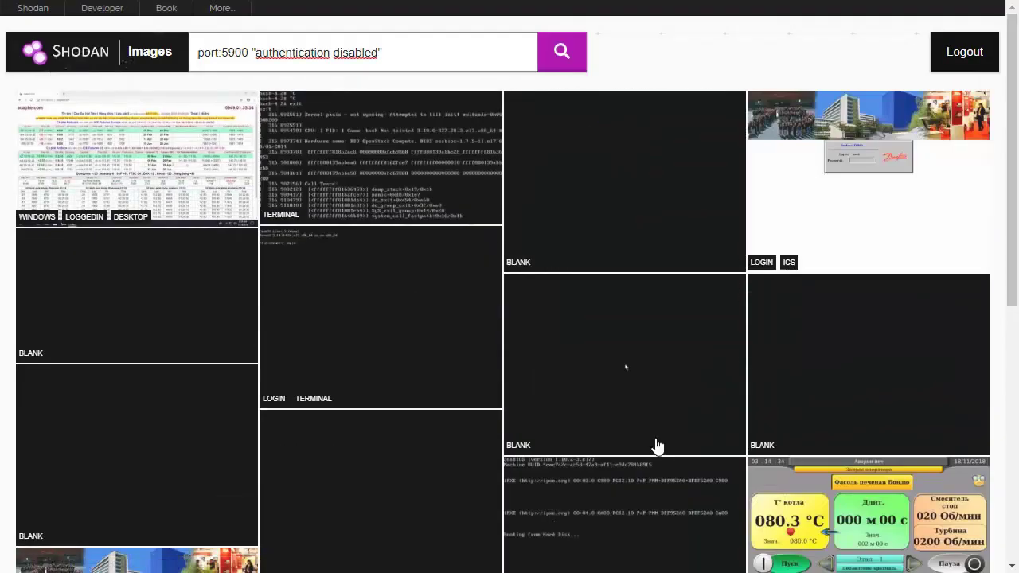
pyautogui.scroll(-6, 482, 311)
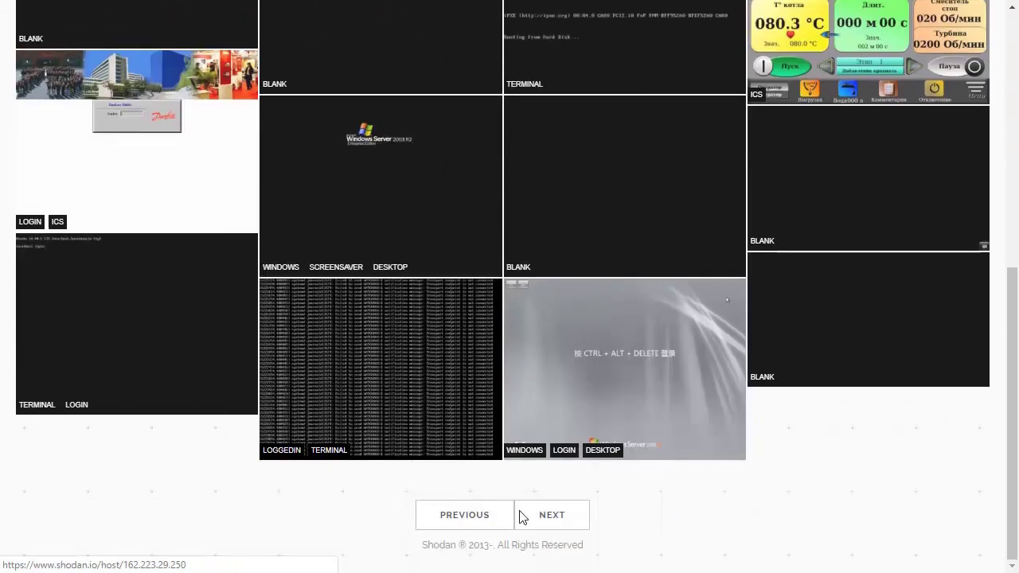
pyautogui.click(553, 519)
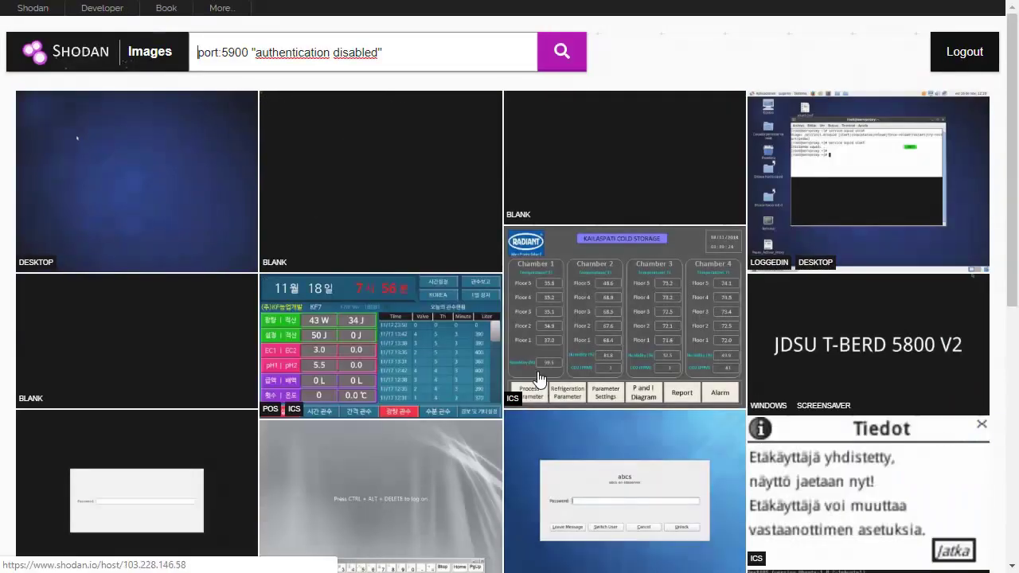
pyautogui.scroll(-6, 538, 376)
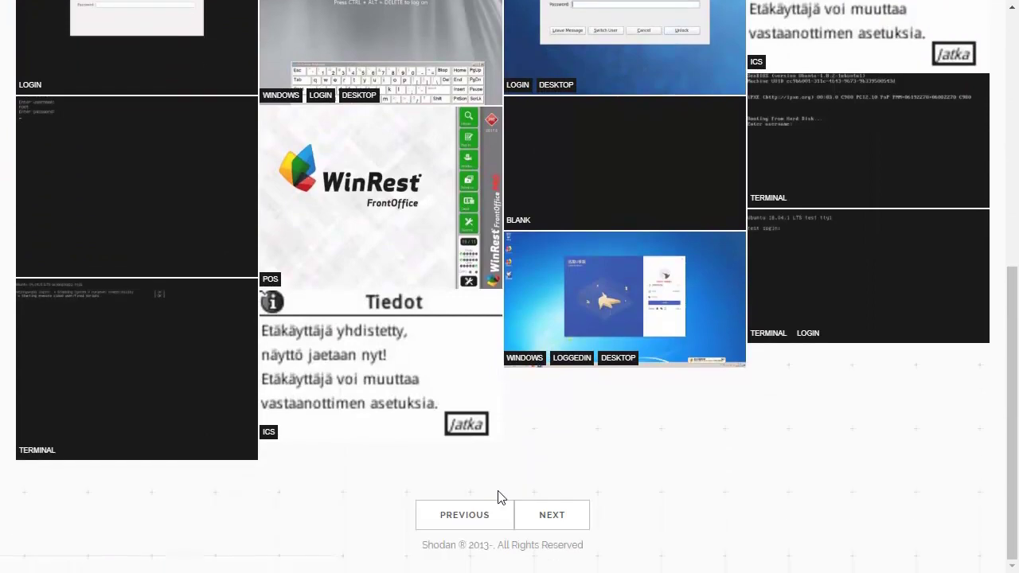
pyautogui.click(554, 532)
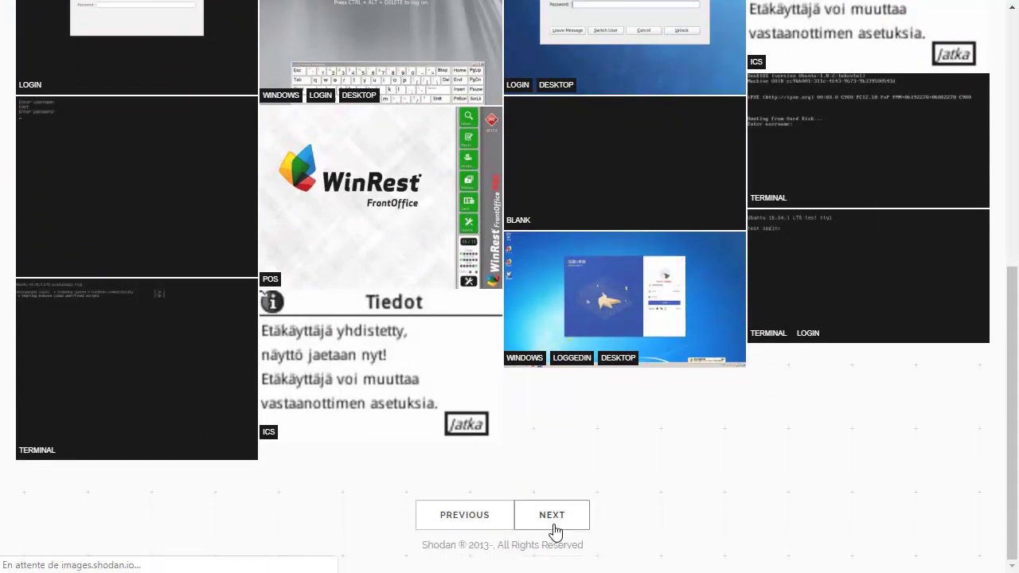
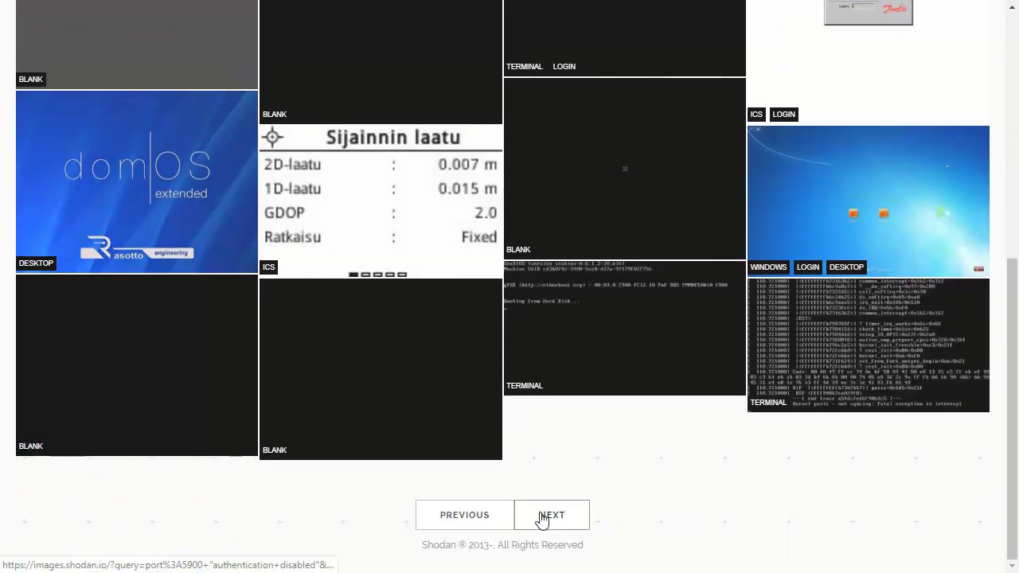
# Step: Page twice with NEXT through the port:5900 "authentication disabled" screenshots, reaching login, terminal and ICS screens
pyautogui.click(541, 520)
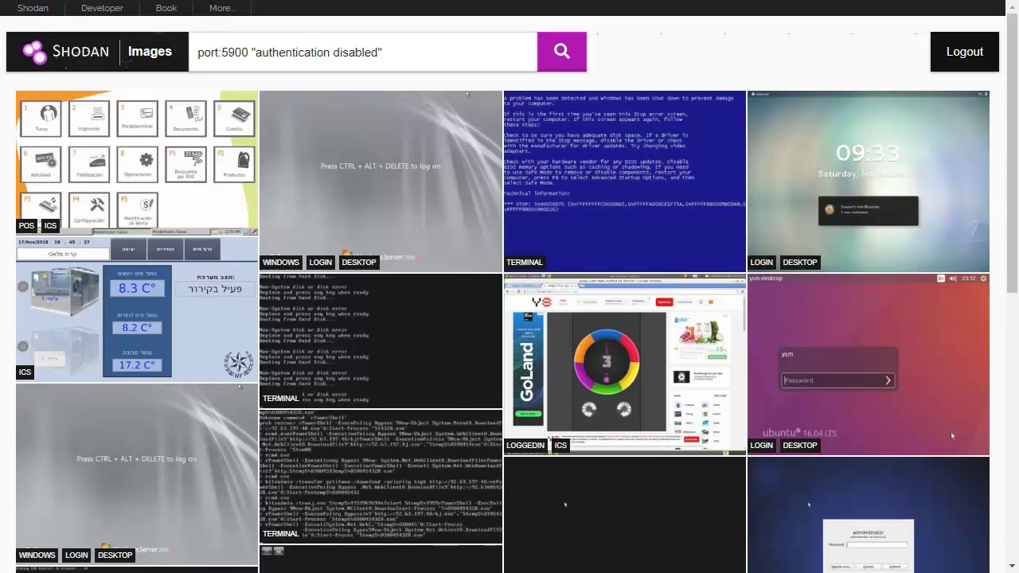
pyautogui.scroll(-1, 679, 462)
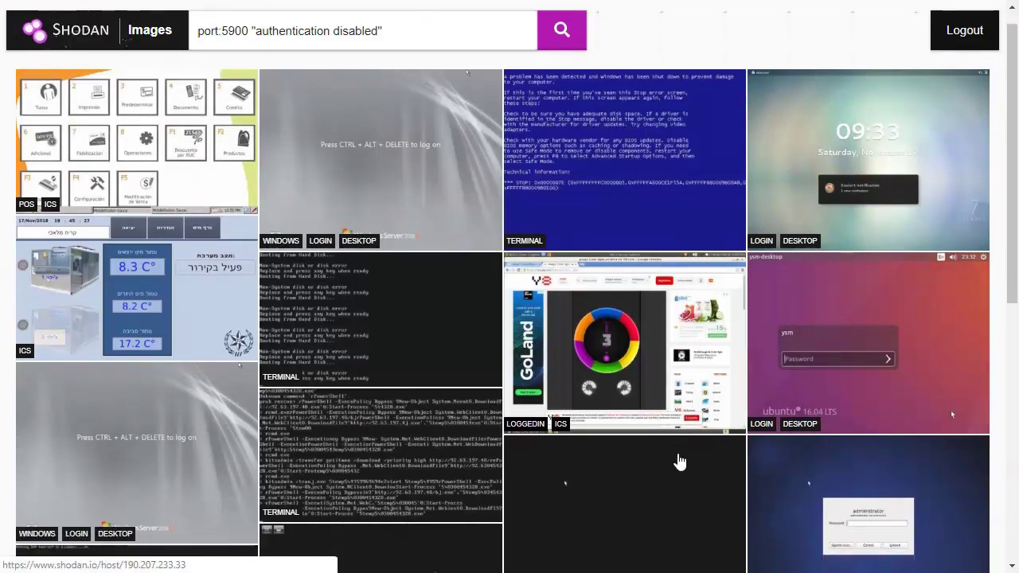
pyautogui.scroll(-7, 678, 461)
pyautogui.click(587, 515)
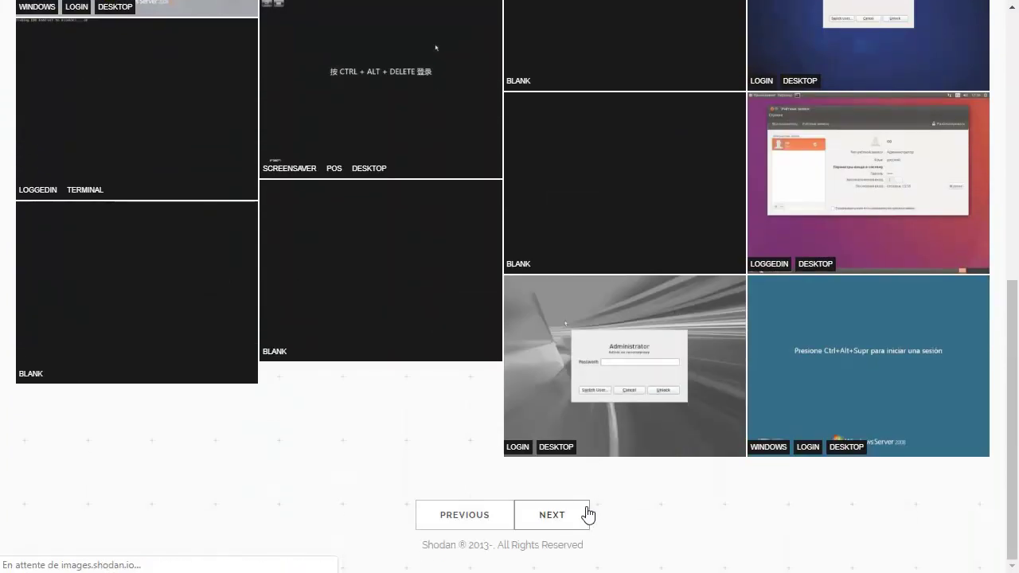
pyautogui.scroll(-8, 536, 411)
pyautogui.scroll(5, 536, 413)
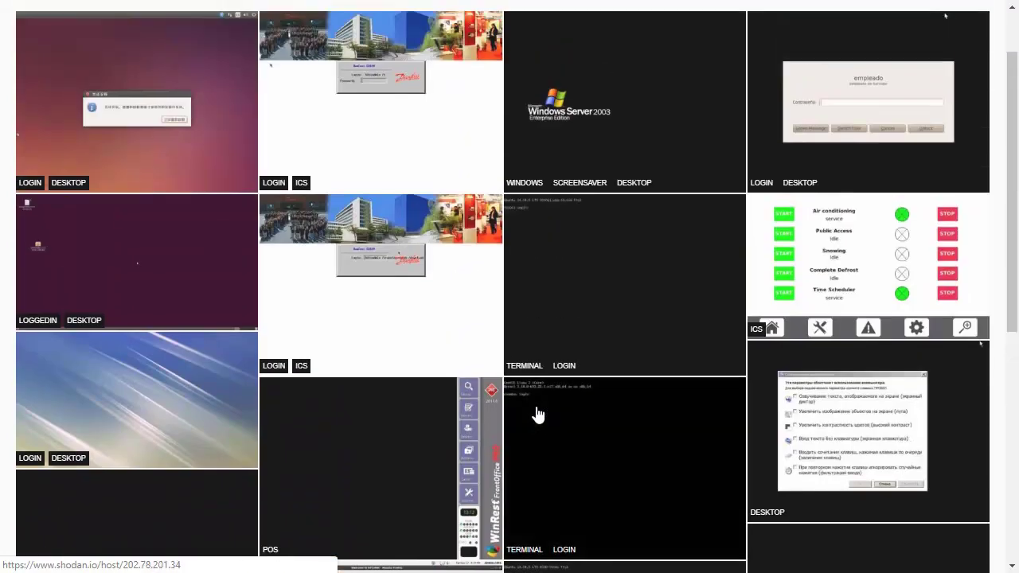
pyautogui.scroll(-4, 537, 414)
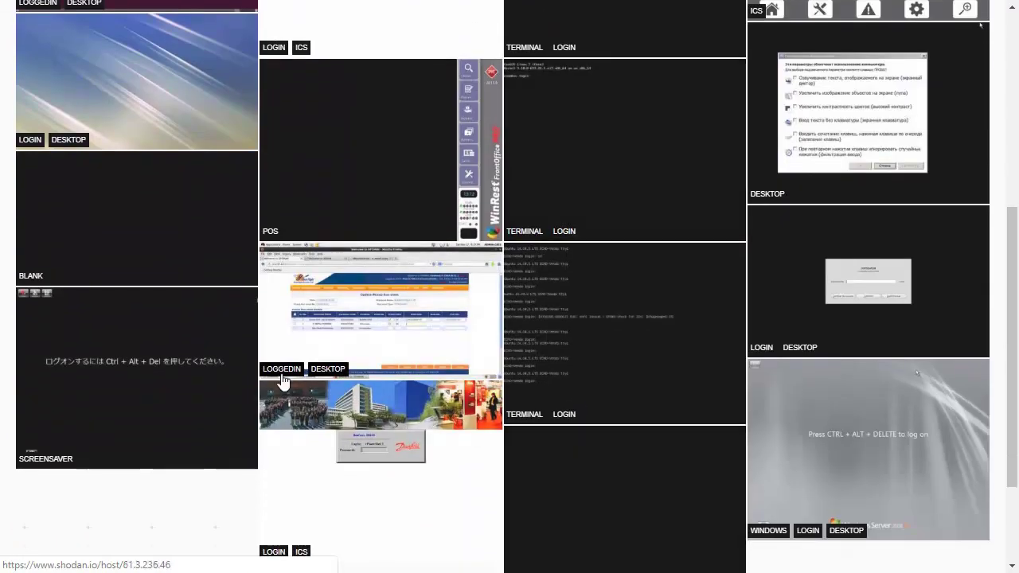
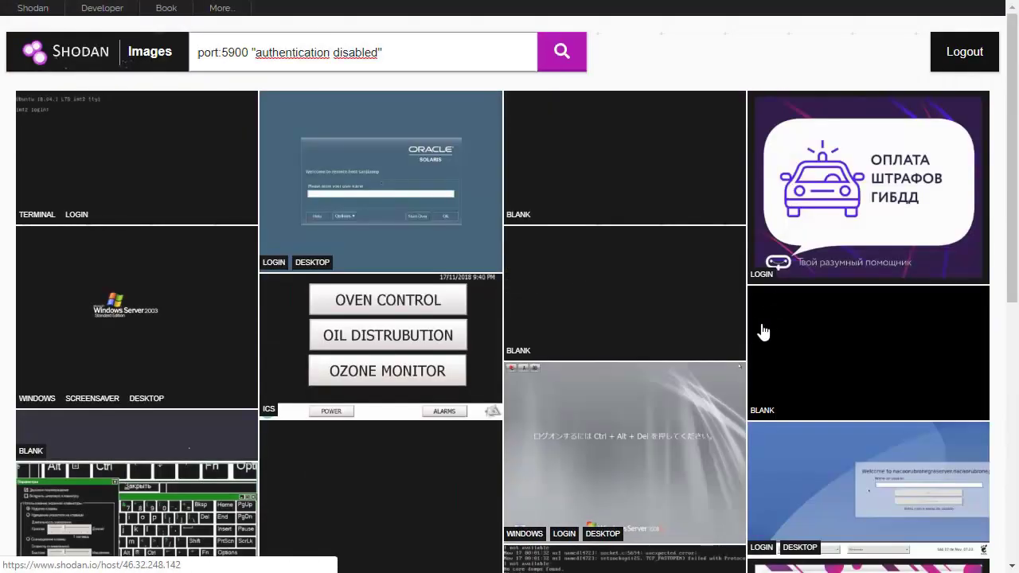
# Step: Page once more with NEXT to a later page of terminal, login and desktop VNC screenshots
pyautogui.scroll(-6, 762, 329)
pyautogui.scroll(-1, 762, 334)
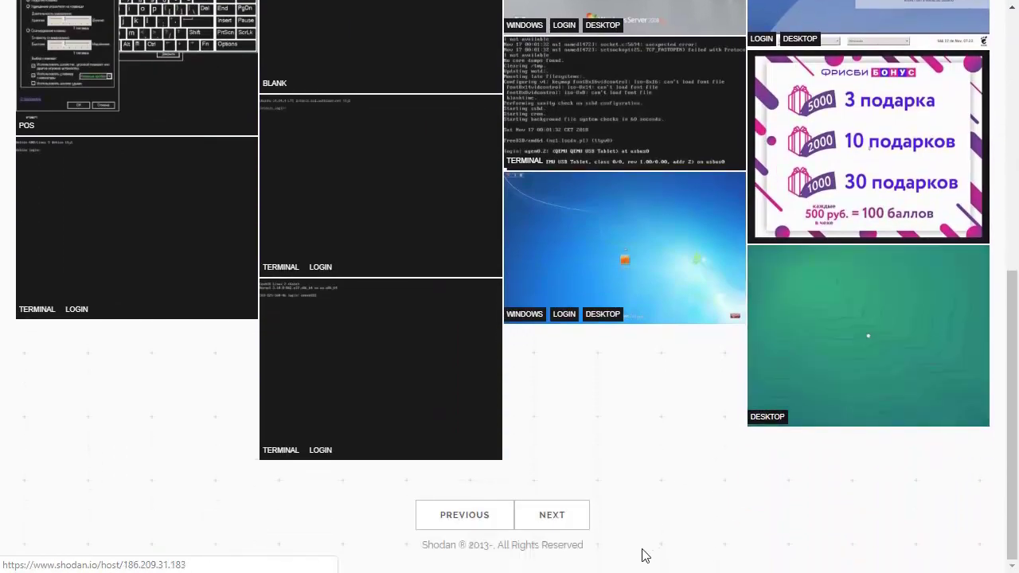
pyautogui.click(548, 518)
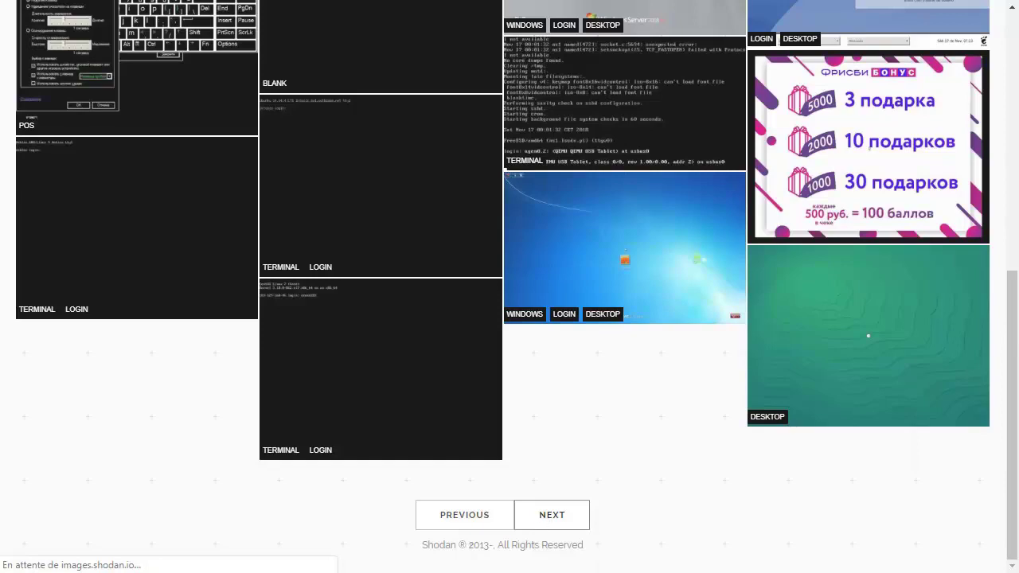
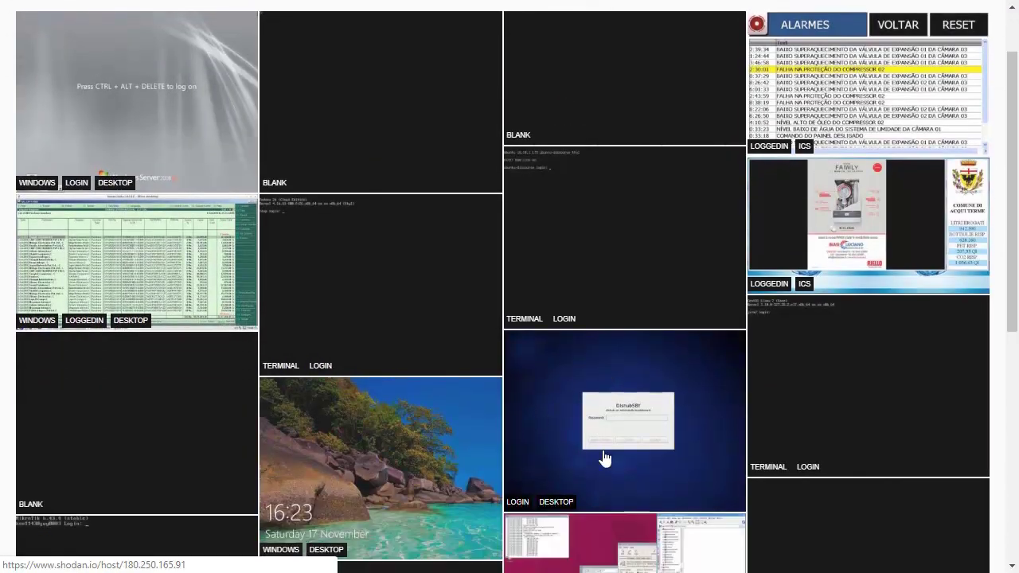
pyautogui.scroll(-5, 603, 459)
pyautogui.click(541, 526)
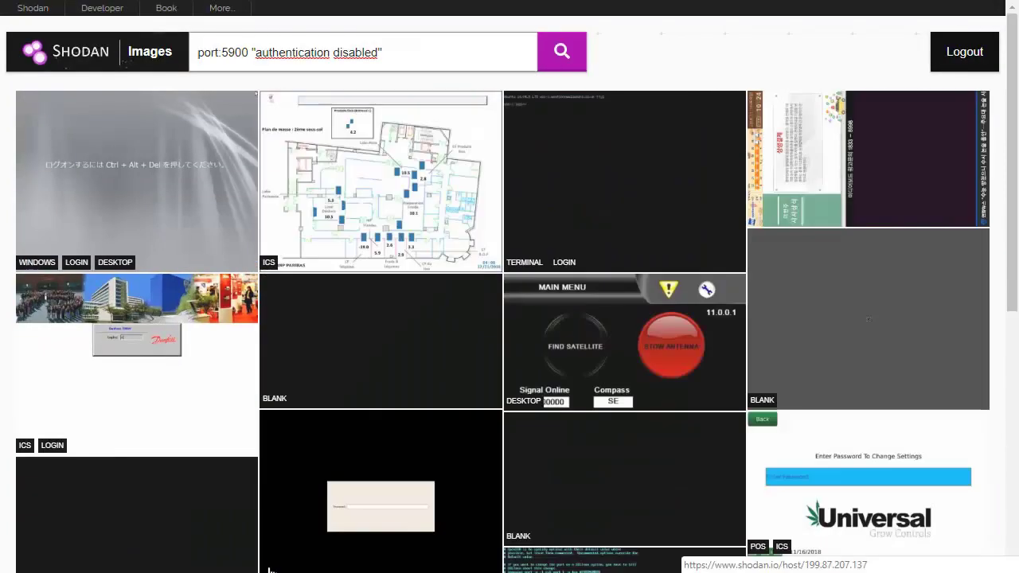
pyautogui.scroll(-5, 230, 490)
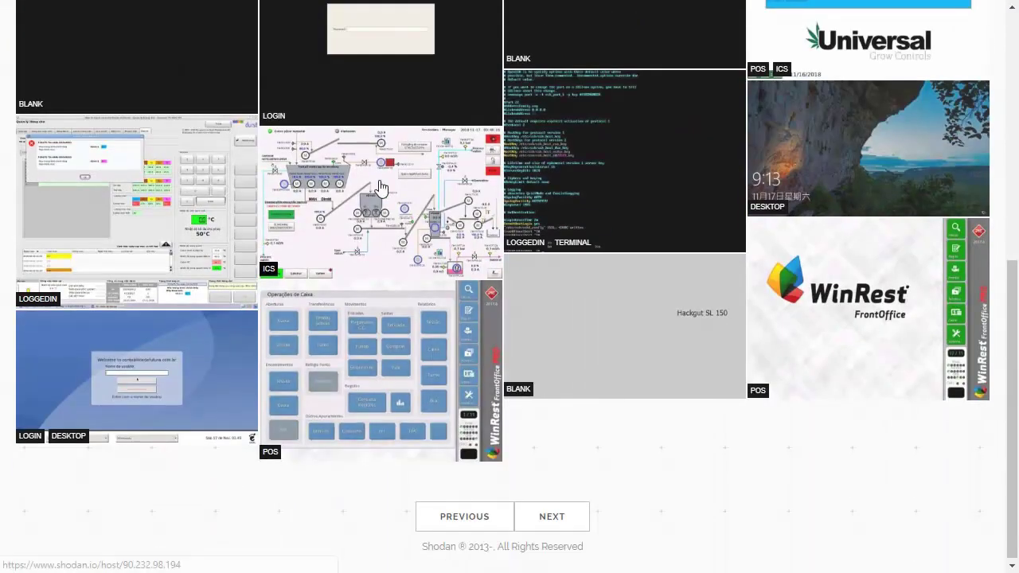
pyautogui.click(380, 188)
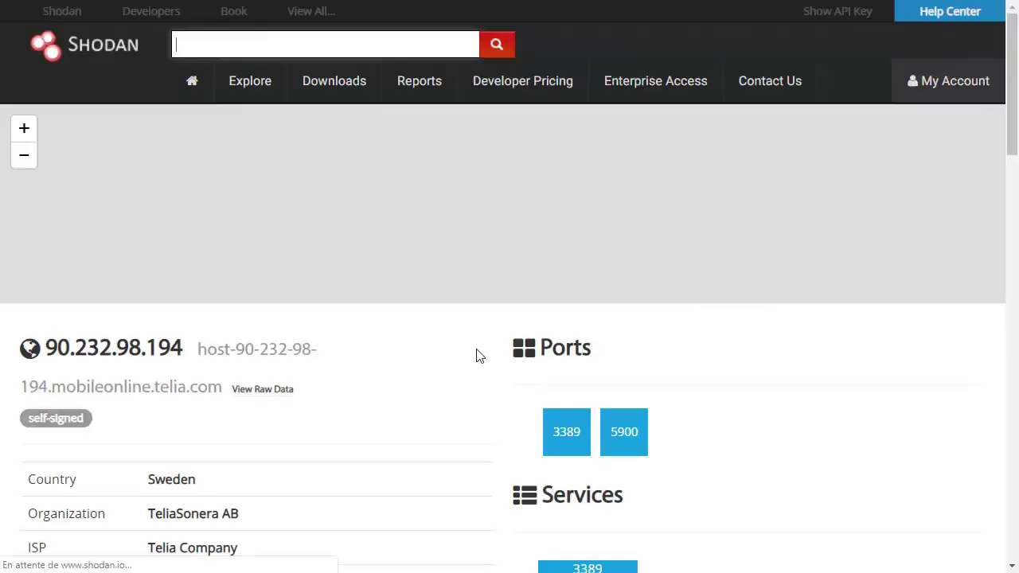
pyautogui.scroll(-20, 478, 387)
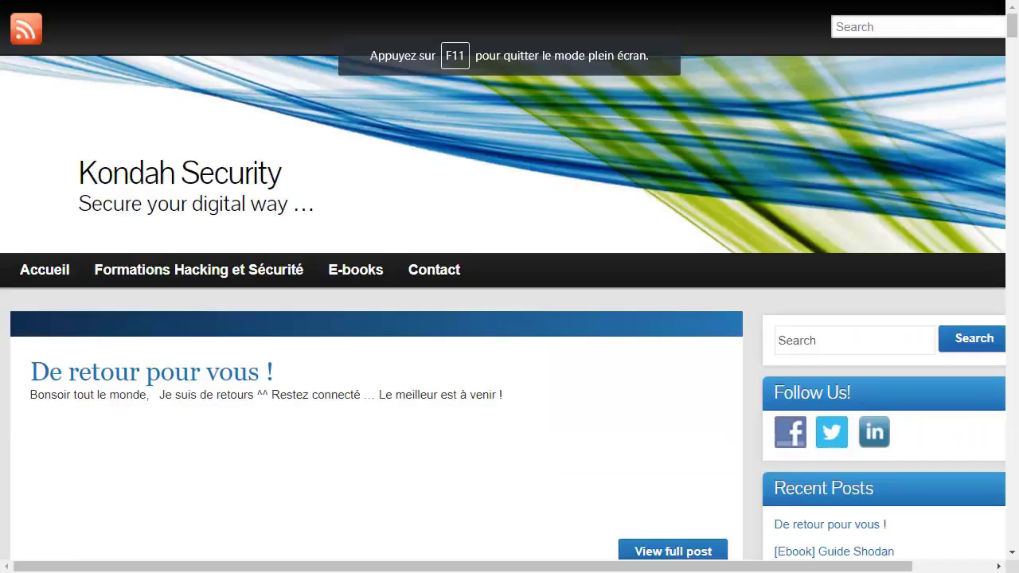
pyautogui.scroll(-1, 314, 189)
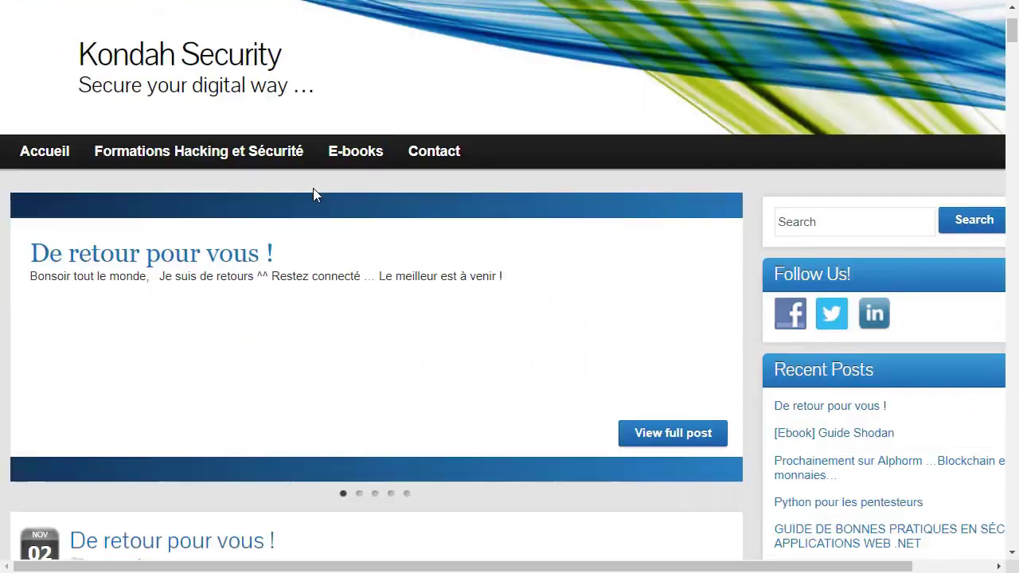